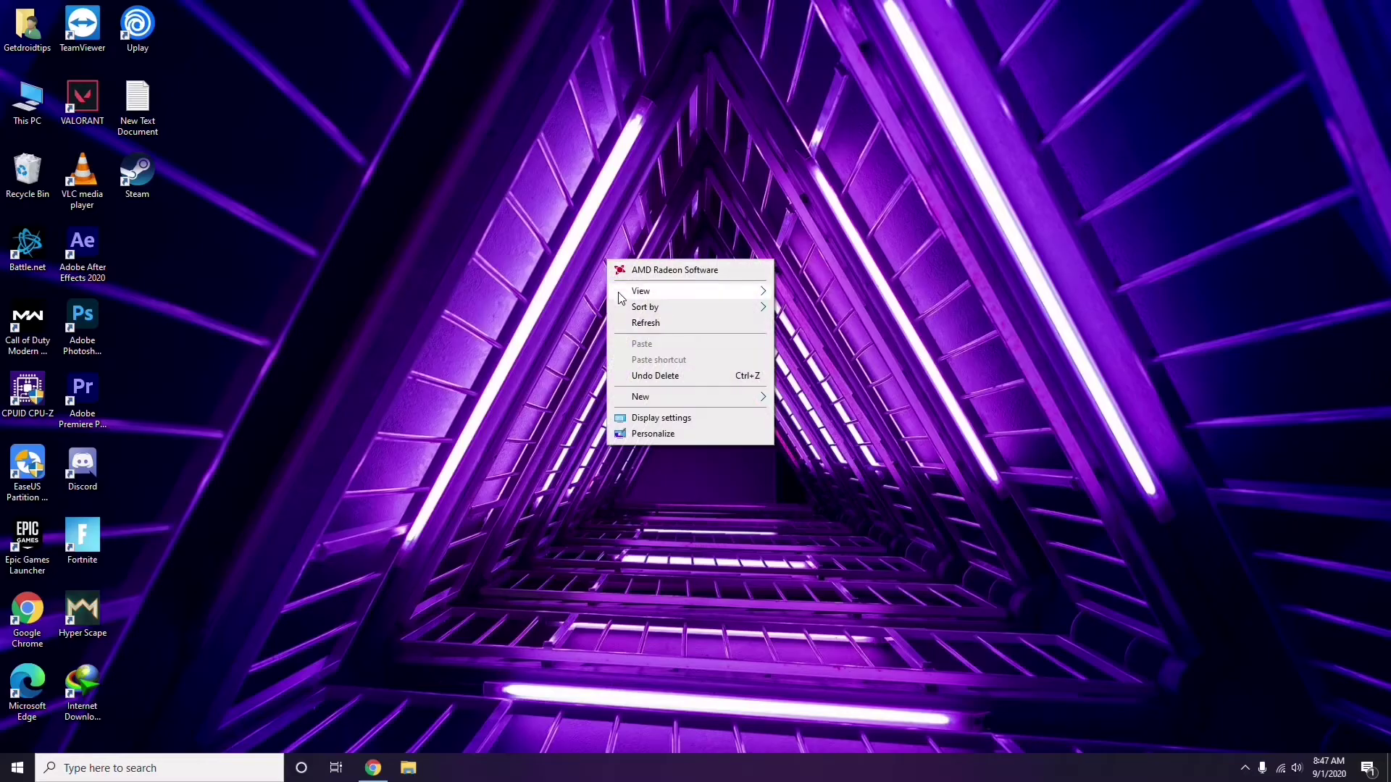
click(643, 328)
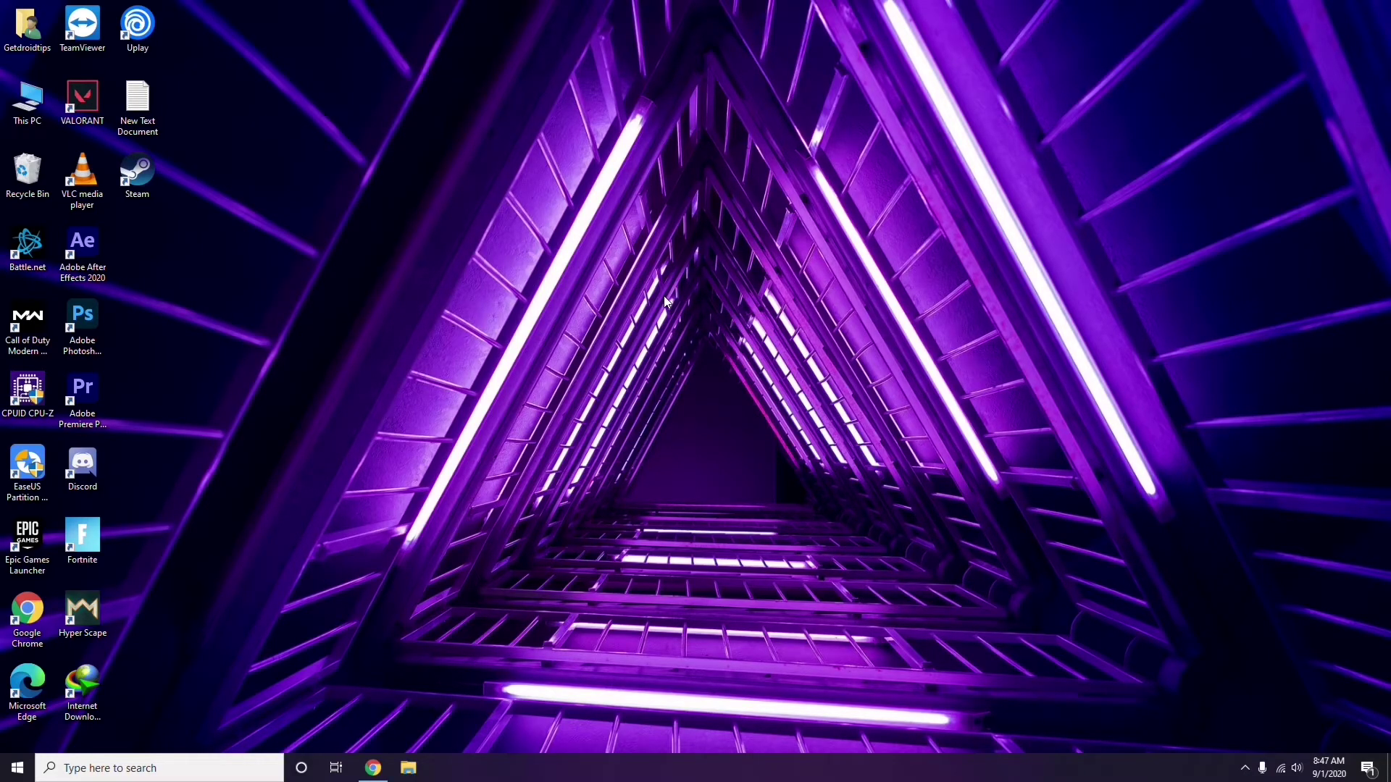
right_click(528, 205)
click(562, 266)
Inspect the device categories in Device Manager through Computer Management, and close the window.
right_click(31, 120)
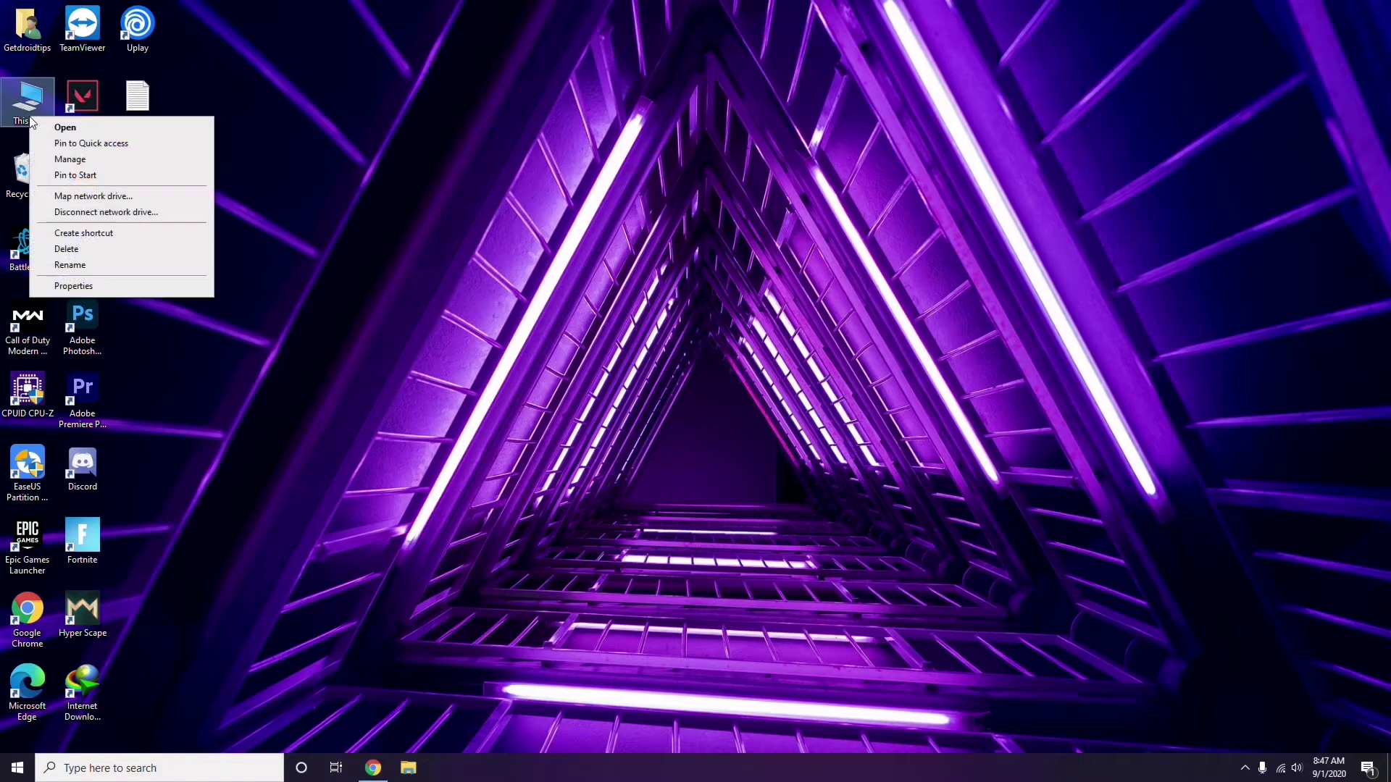
click(75, 161)
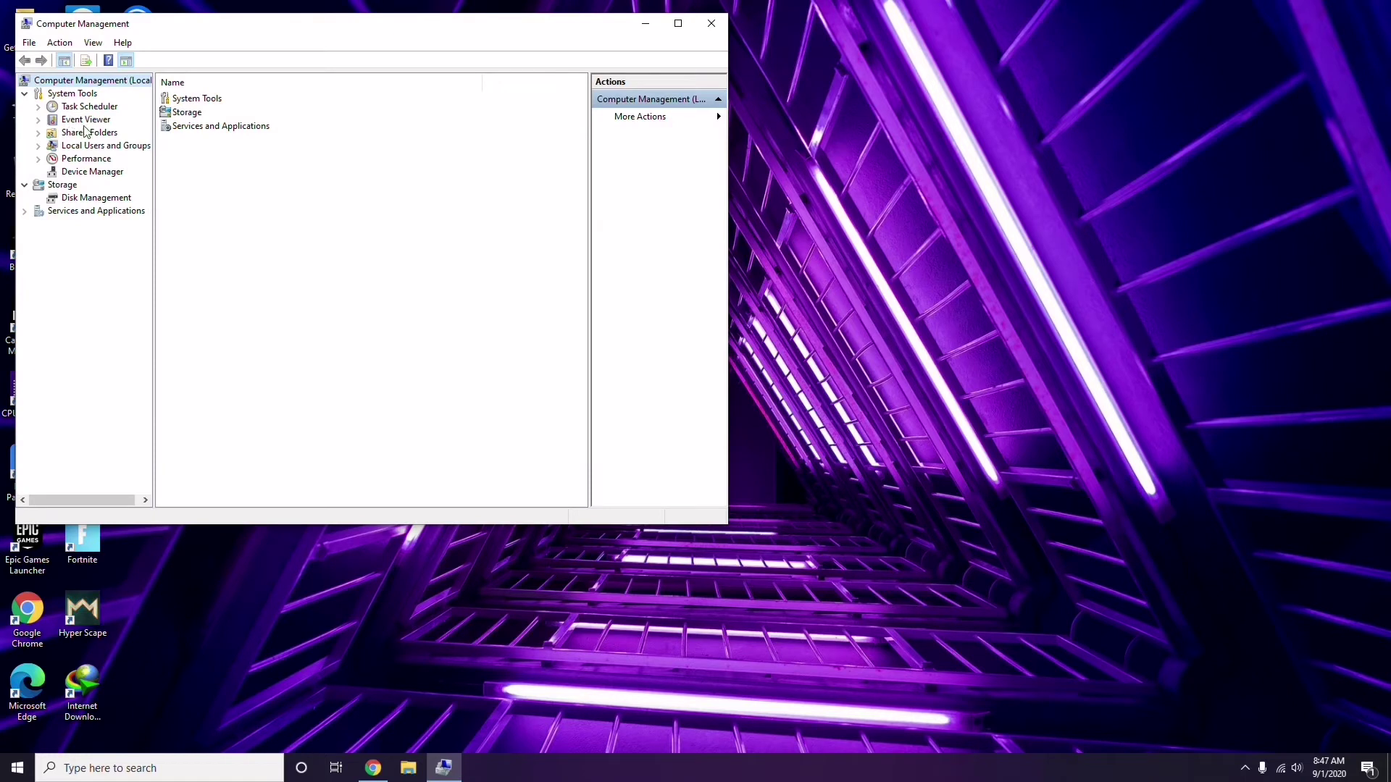
click(84, 171)
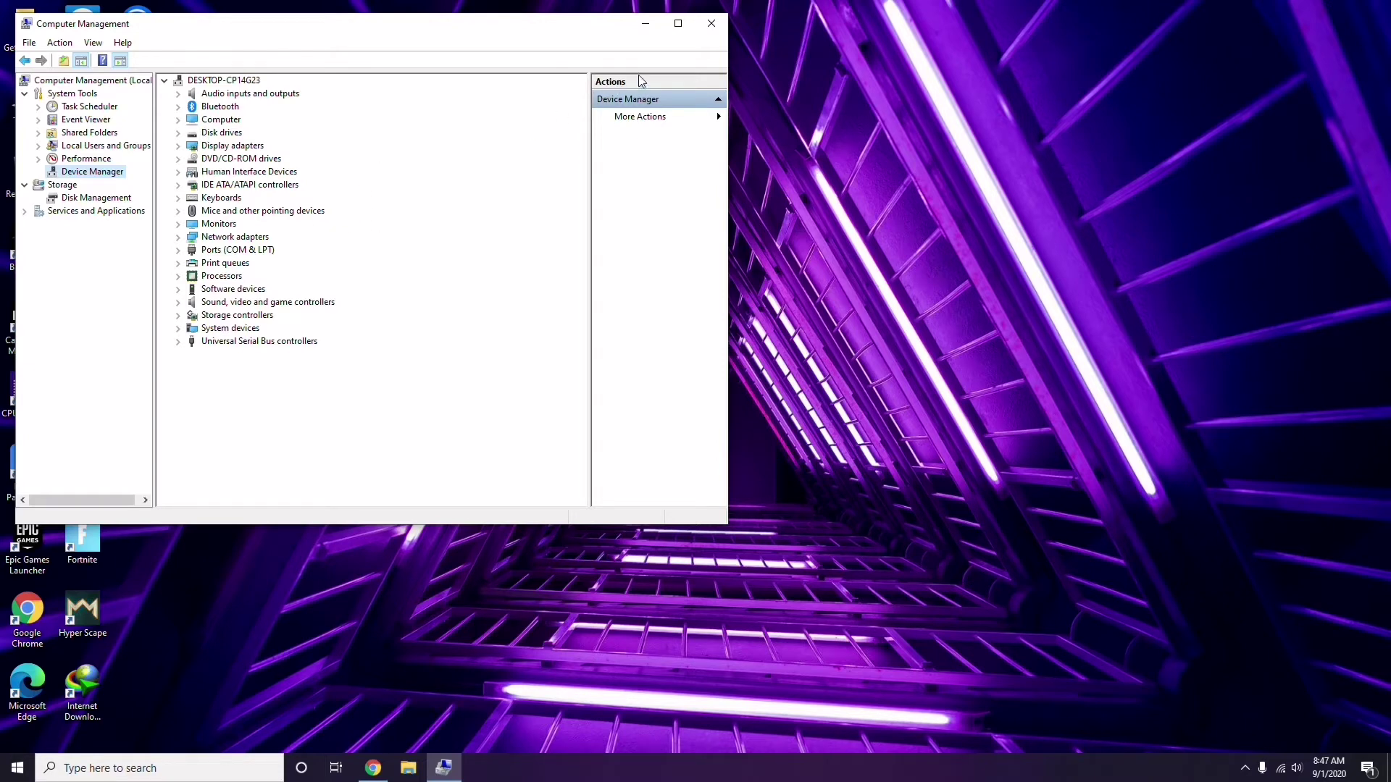
click(711, 24)
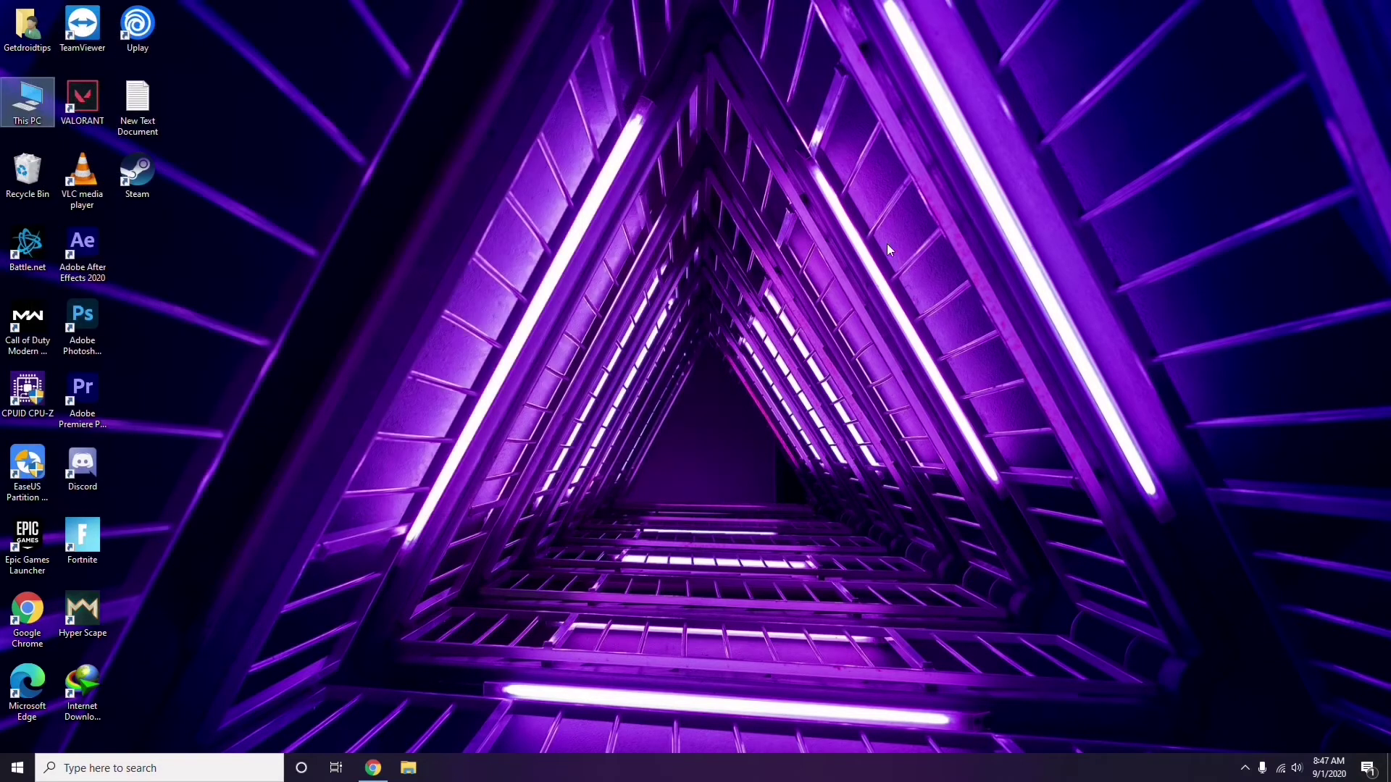
Review the driver version and the system, graphics, display and home pages in AMD Radeon Software, and close it.
click(1245, 770)
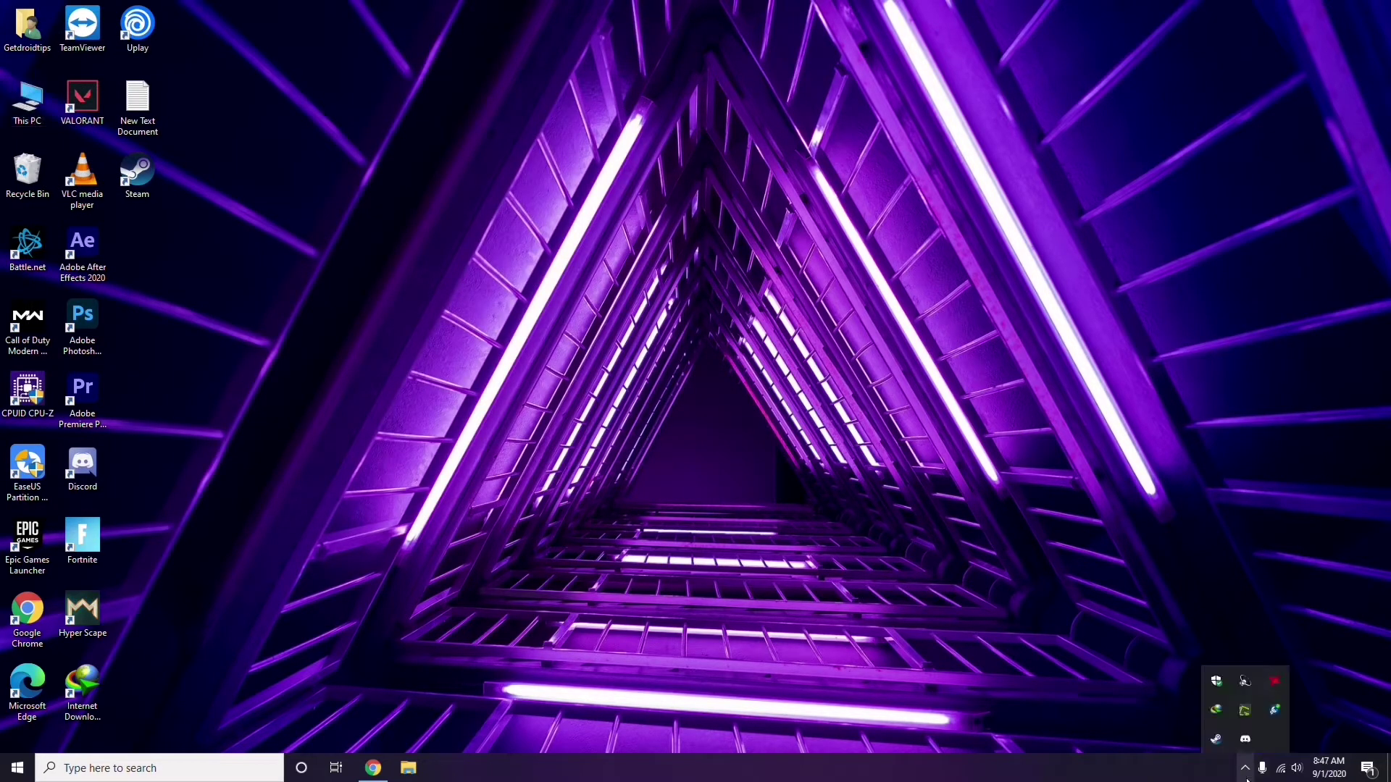
click(1272, 683)
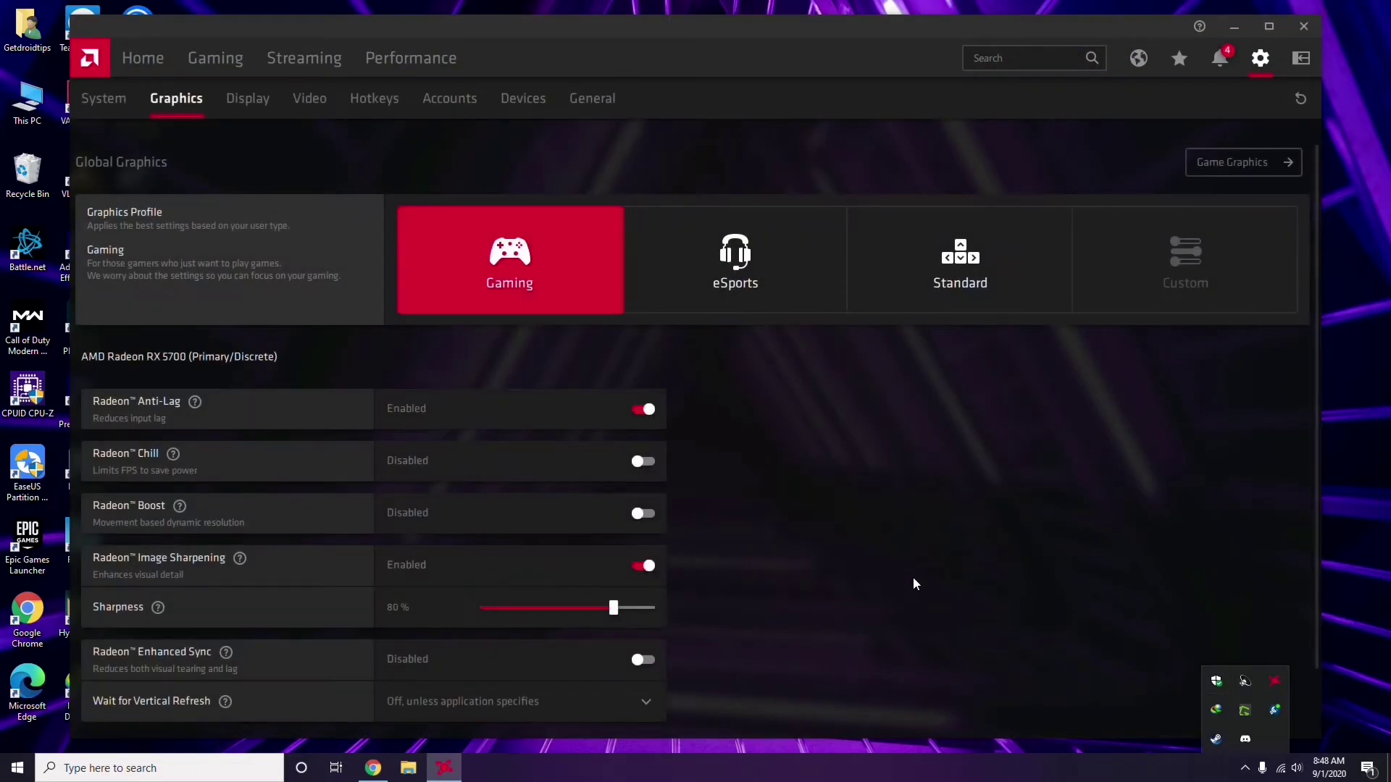
click(120, 103)
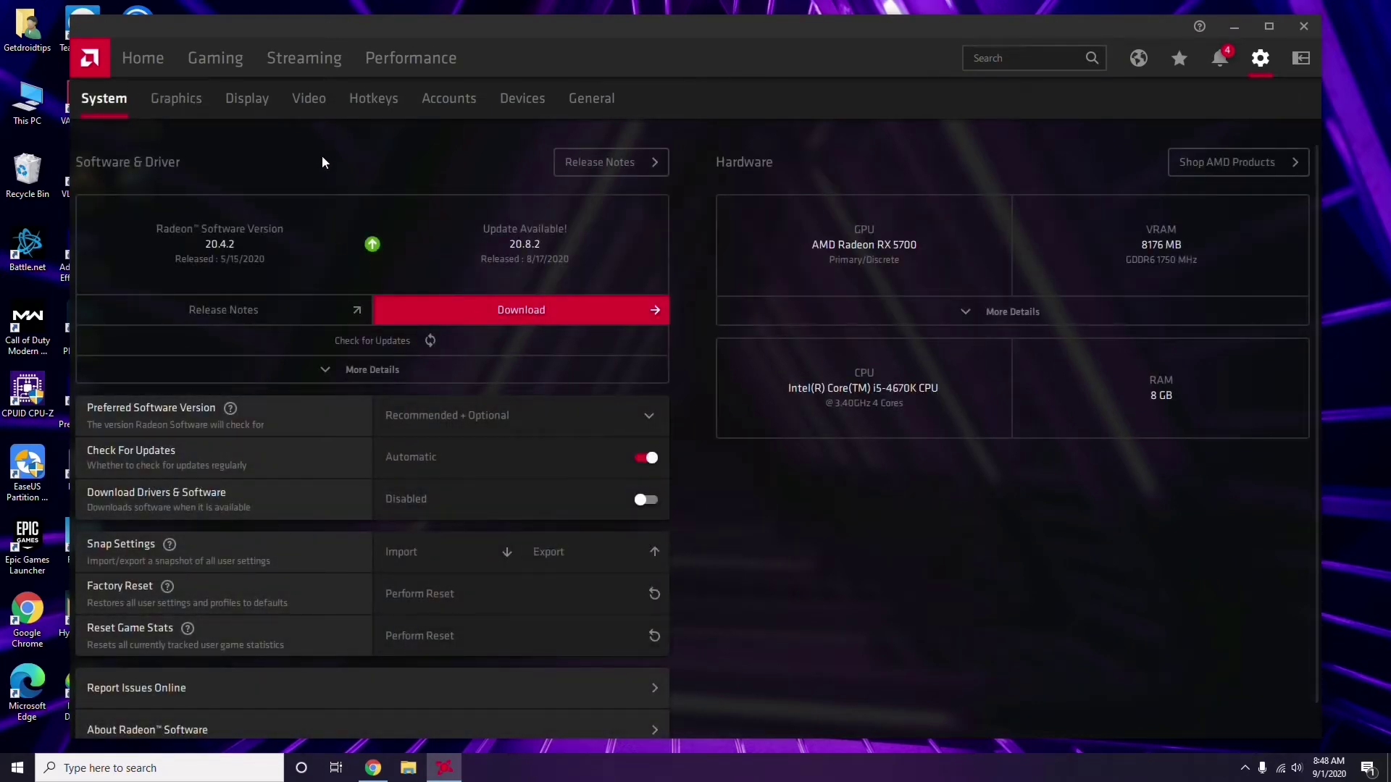
click(172, 101)
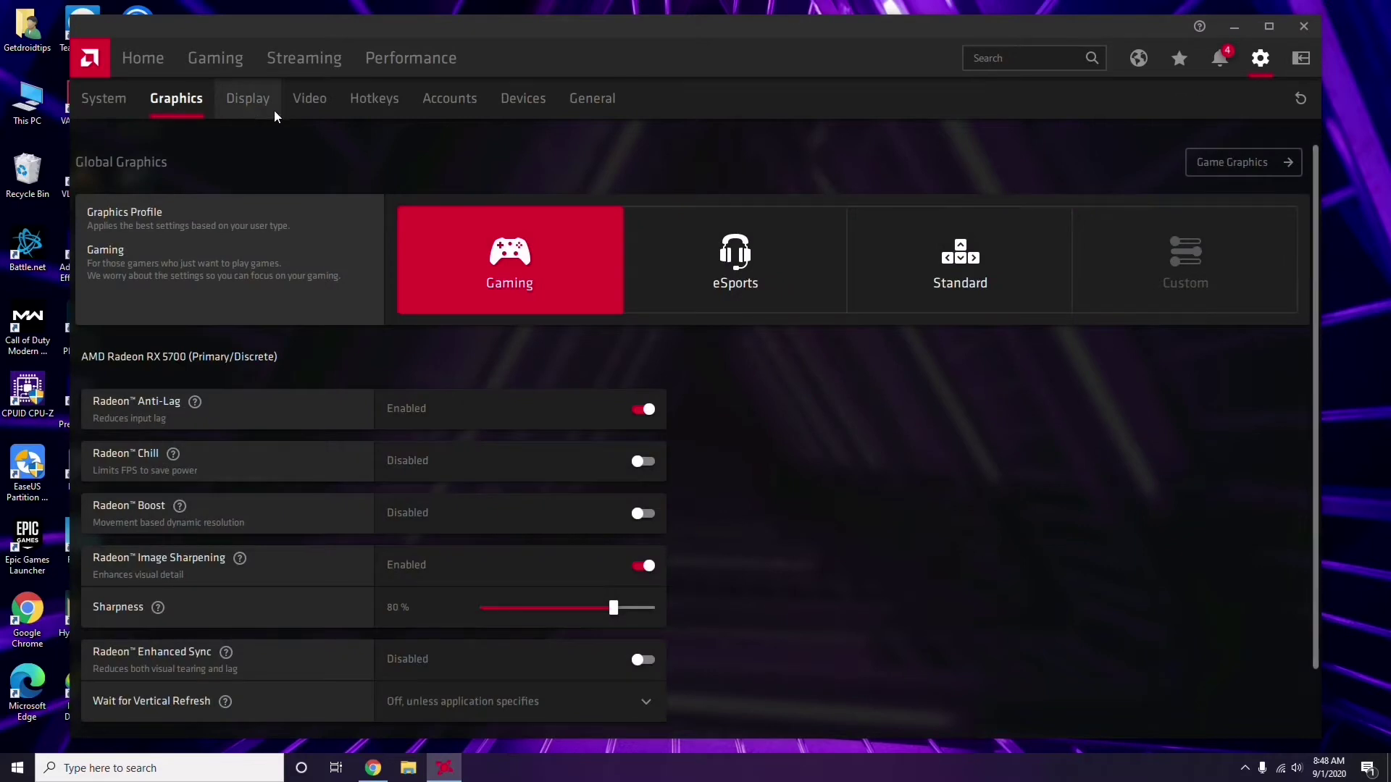
click(263, 108)
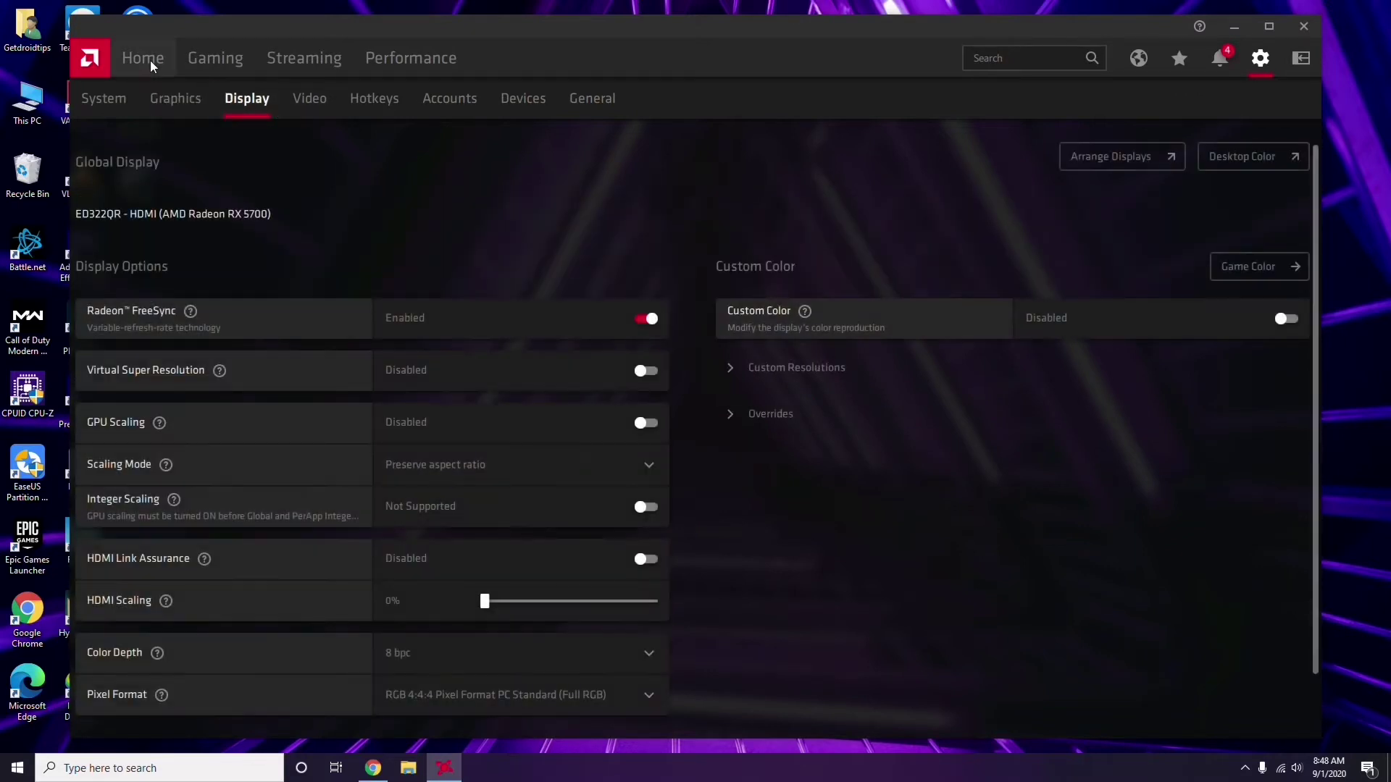
click(153, 63)
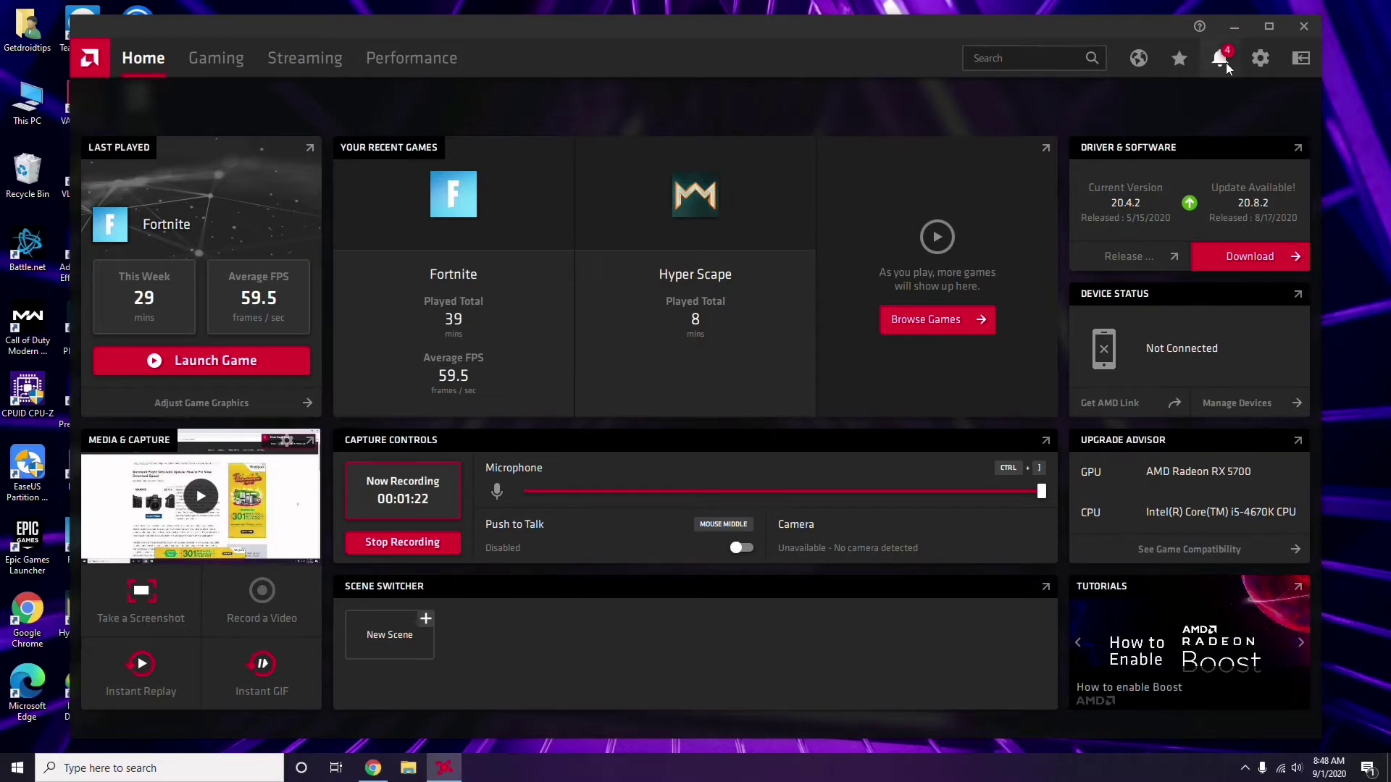
click(1309, 28)
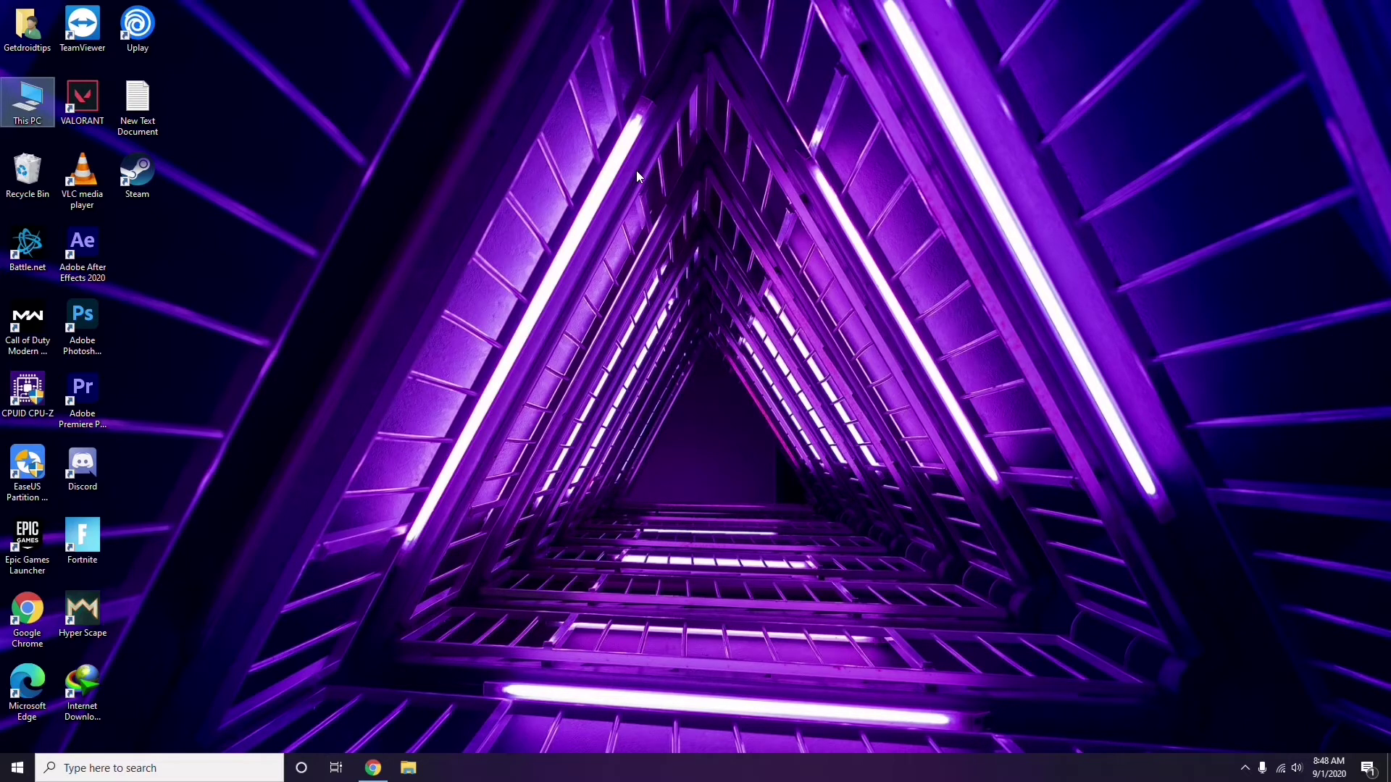
right_click(293, 187)
click(315, 253)
Disable the in-game Steam Overlay in Steam's In-Game settings, save the change and close Steam.
double_click(143, 187)
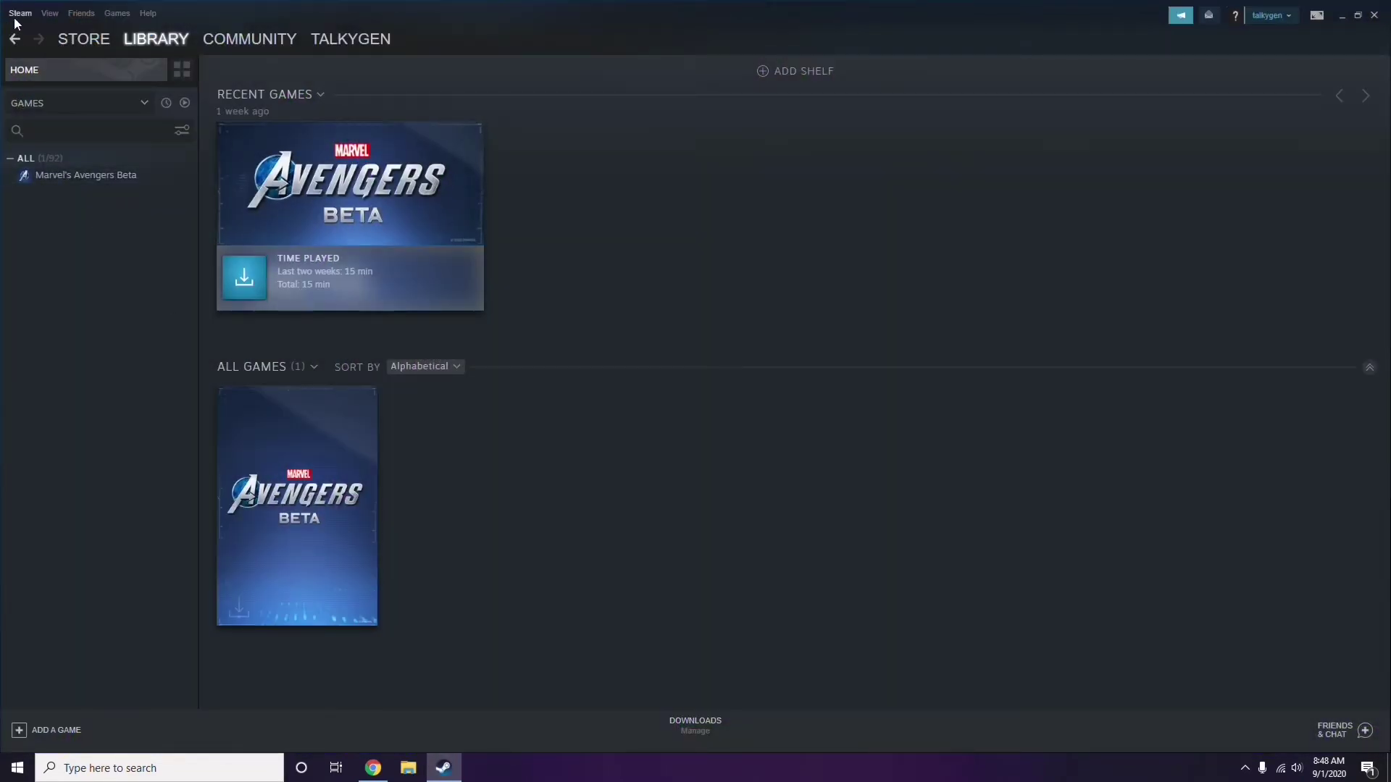
click(19, 14)
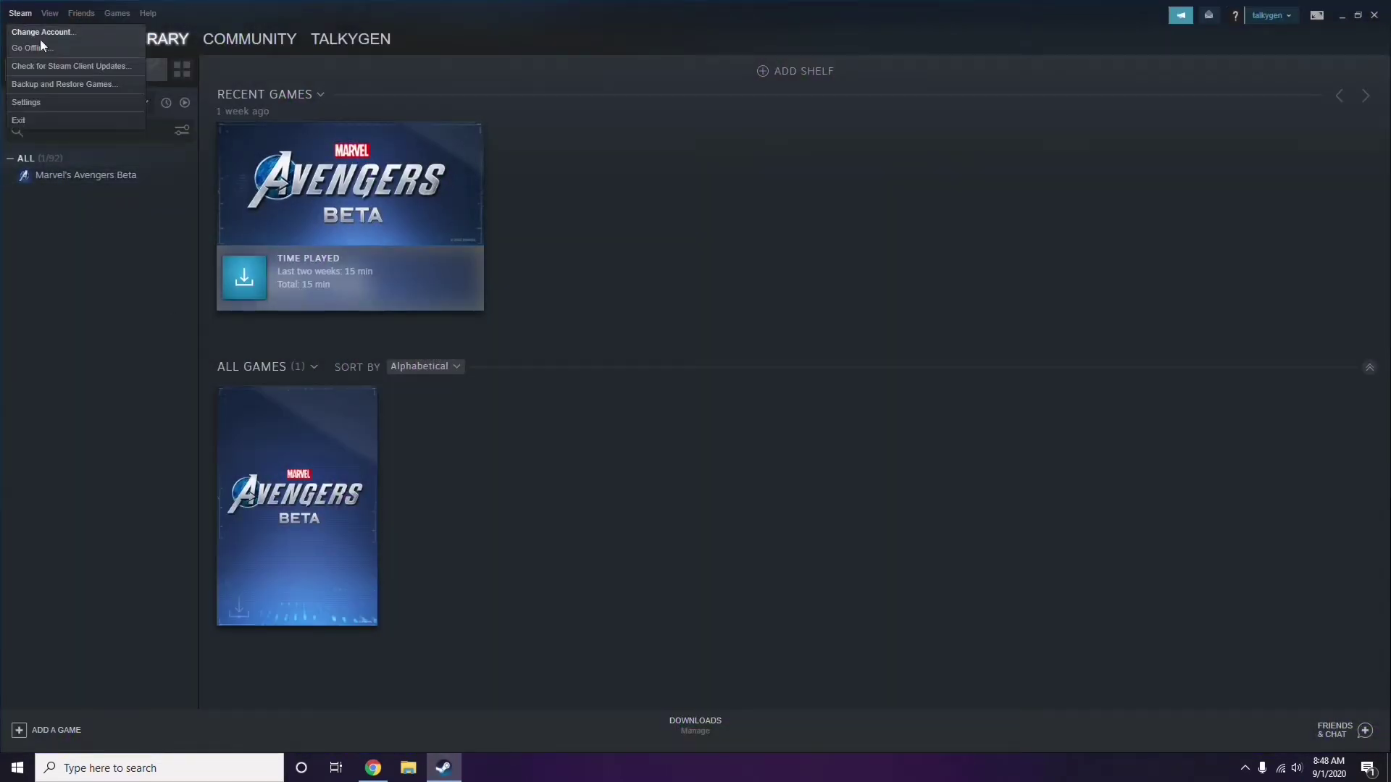
click(29, 102)
drag(845, 275, 770, 158)
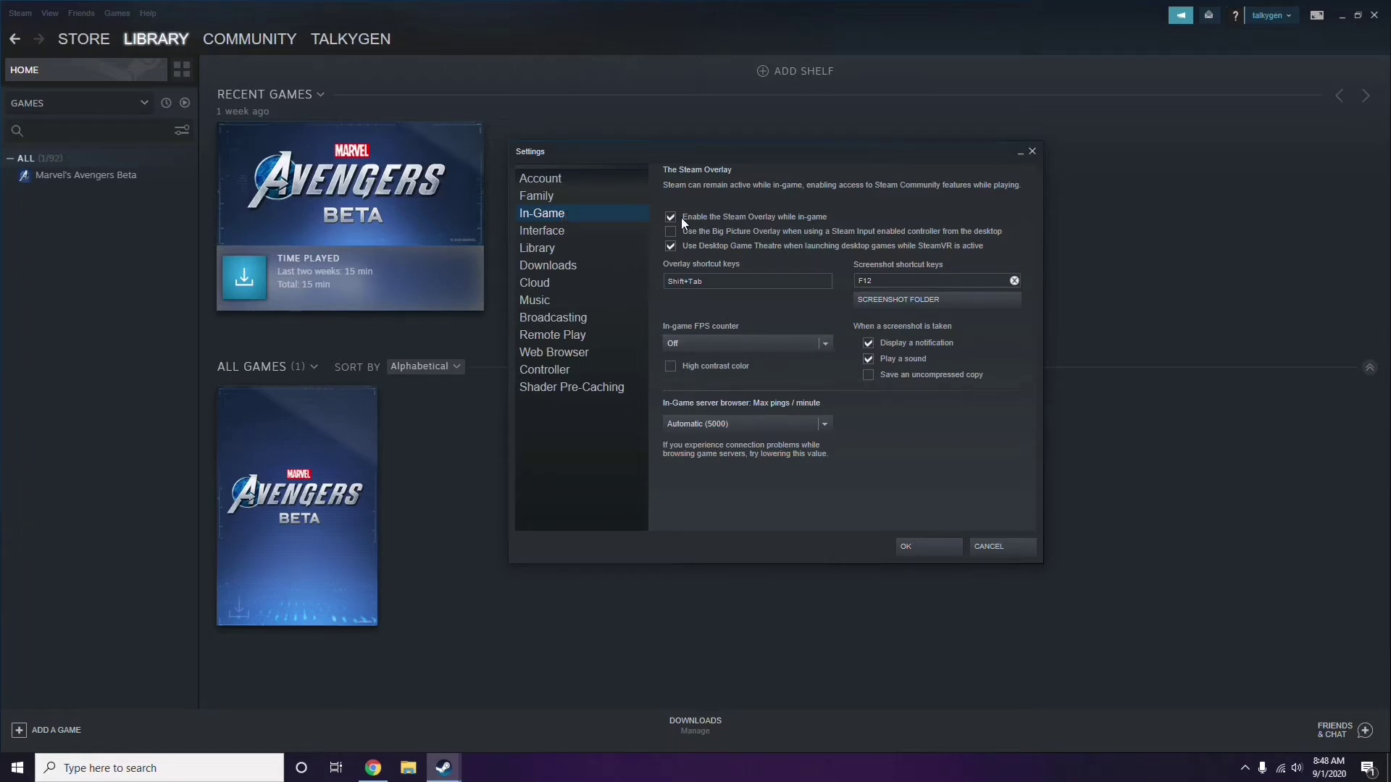
click(746, 219)
click(914, 547)
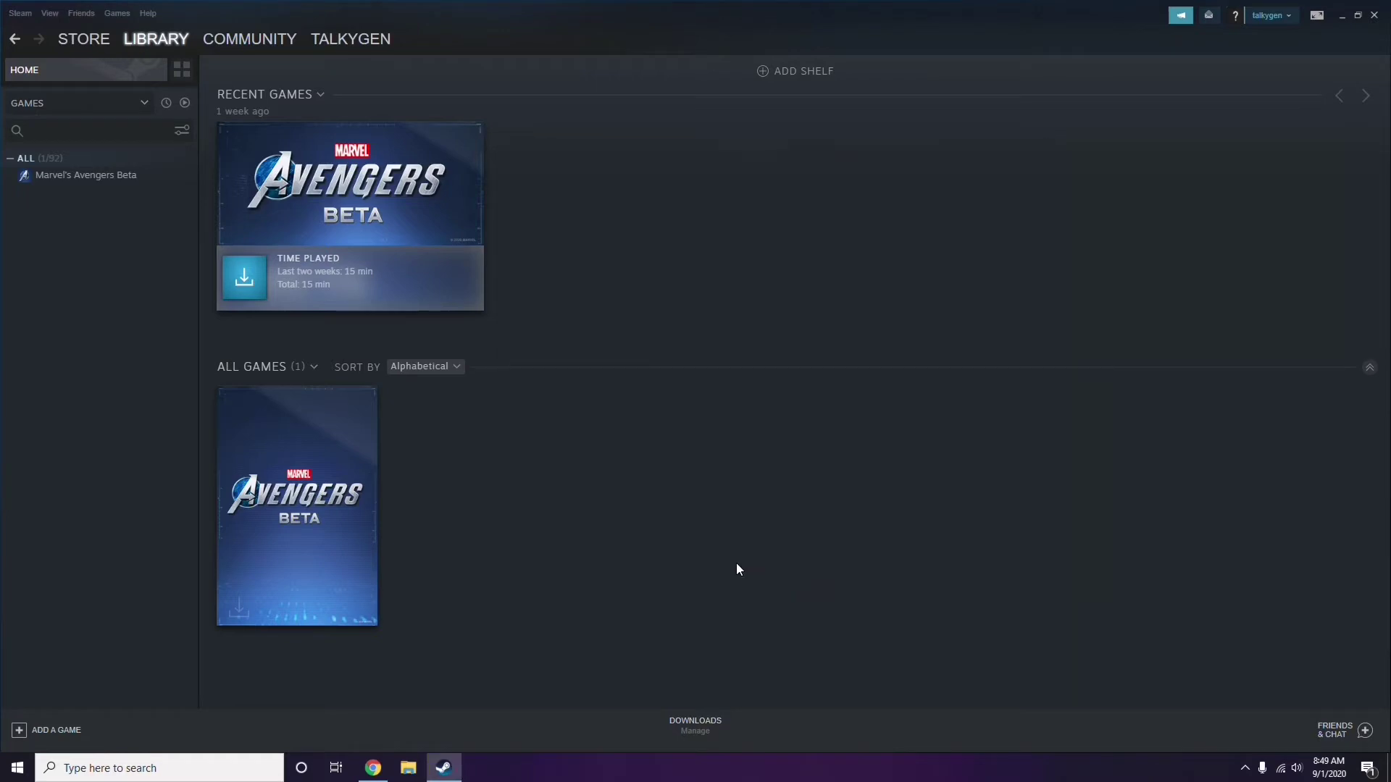
click(1374, 15)
right_click(566, 232)
click(602, 299)
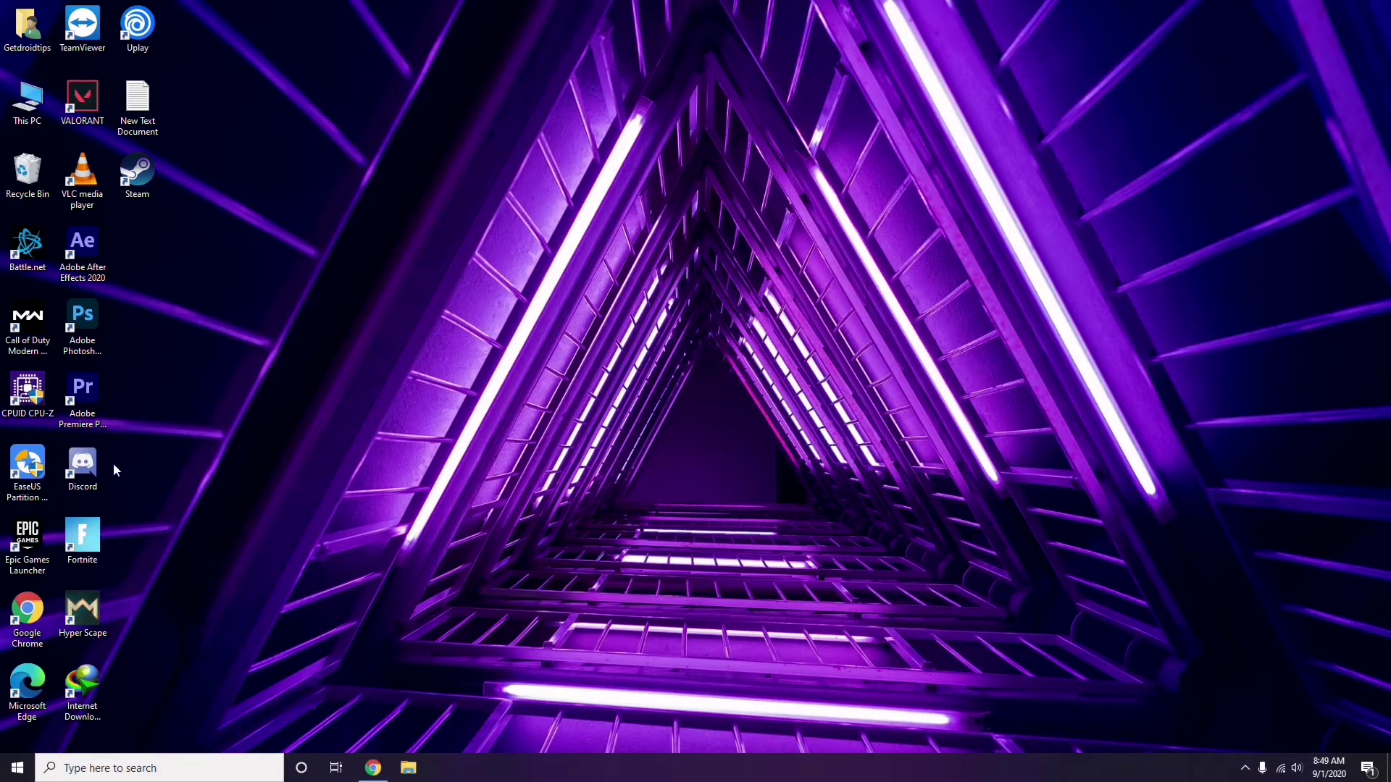
Turn off the OpenH264 Video Codec provided by Cisco Systems in Discord's Voice & Video settings.
double_click(92, 460)
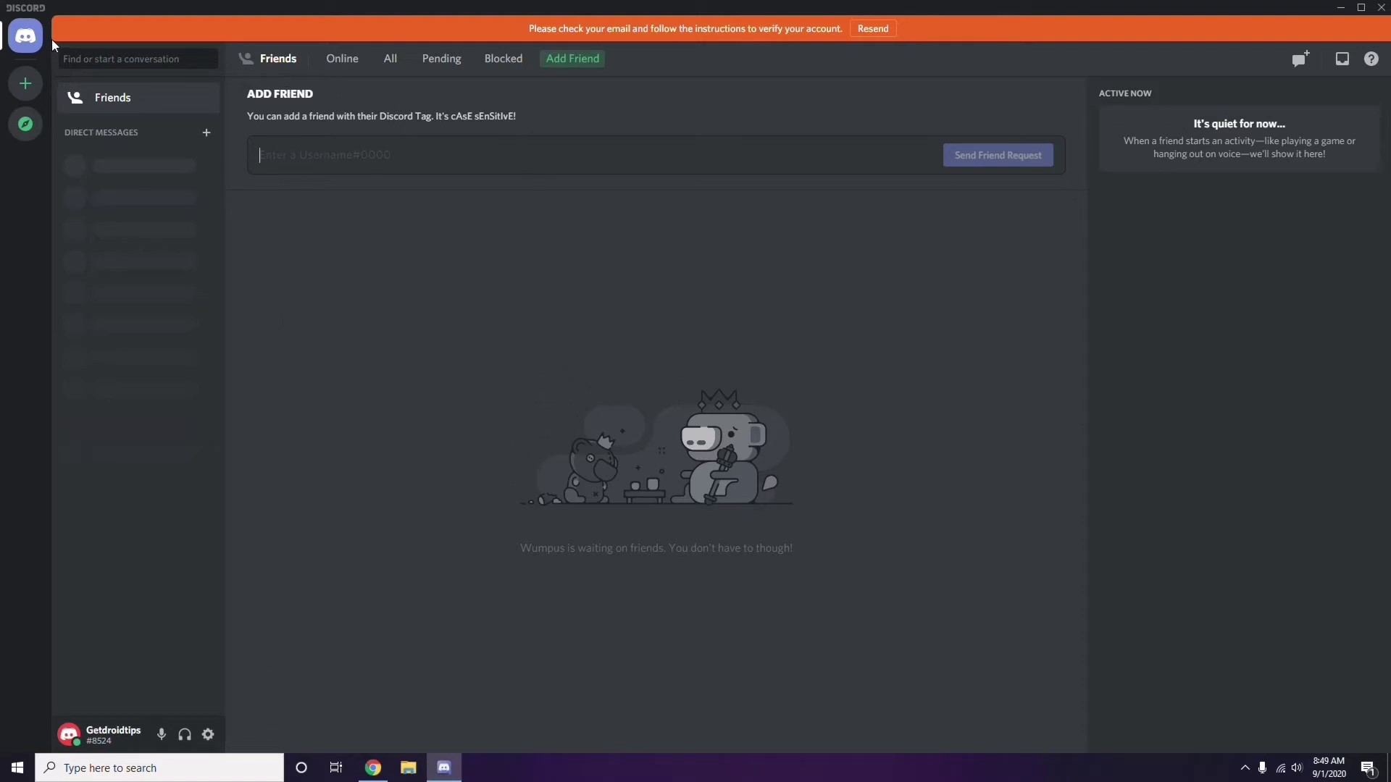
click(208, 737)
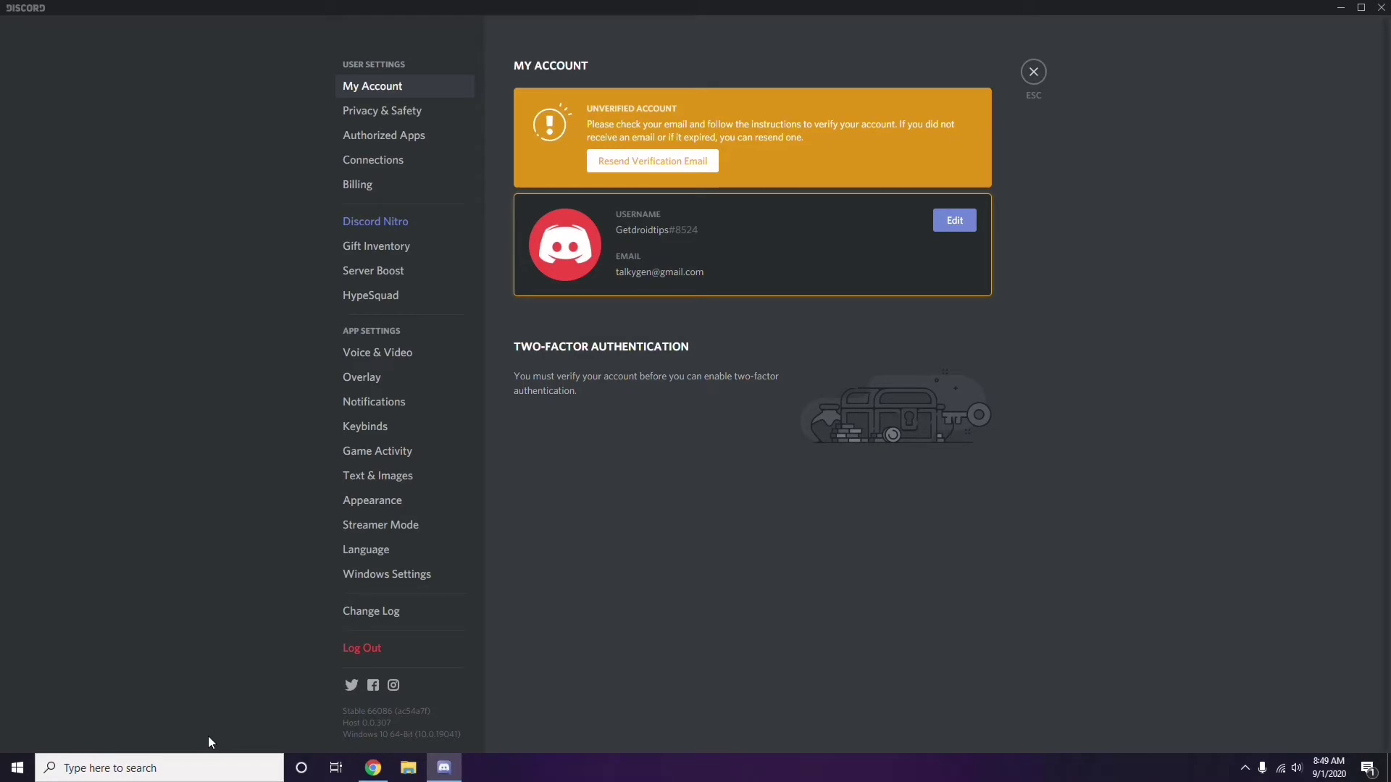
click(370, 354)
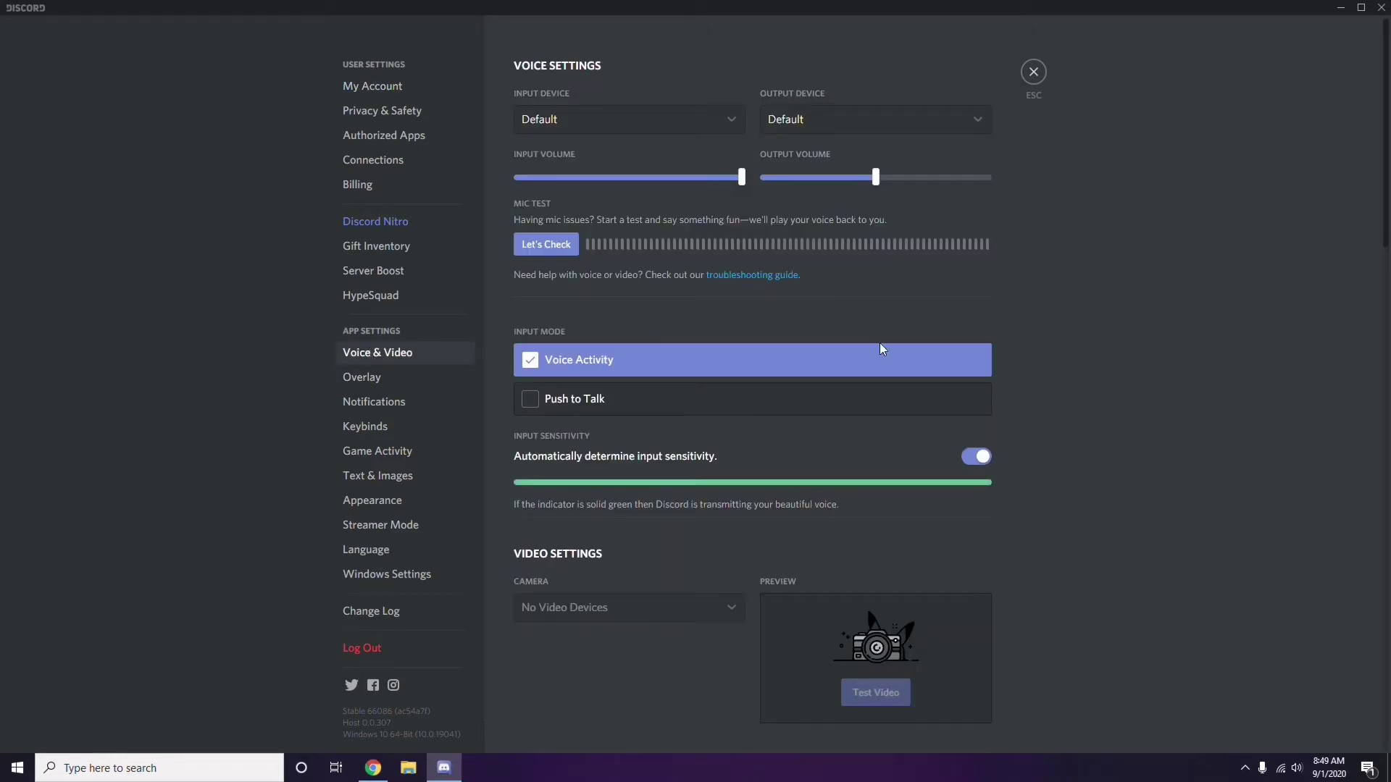
scroll(1063, 355, down, 8)
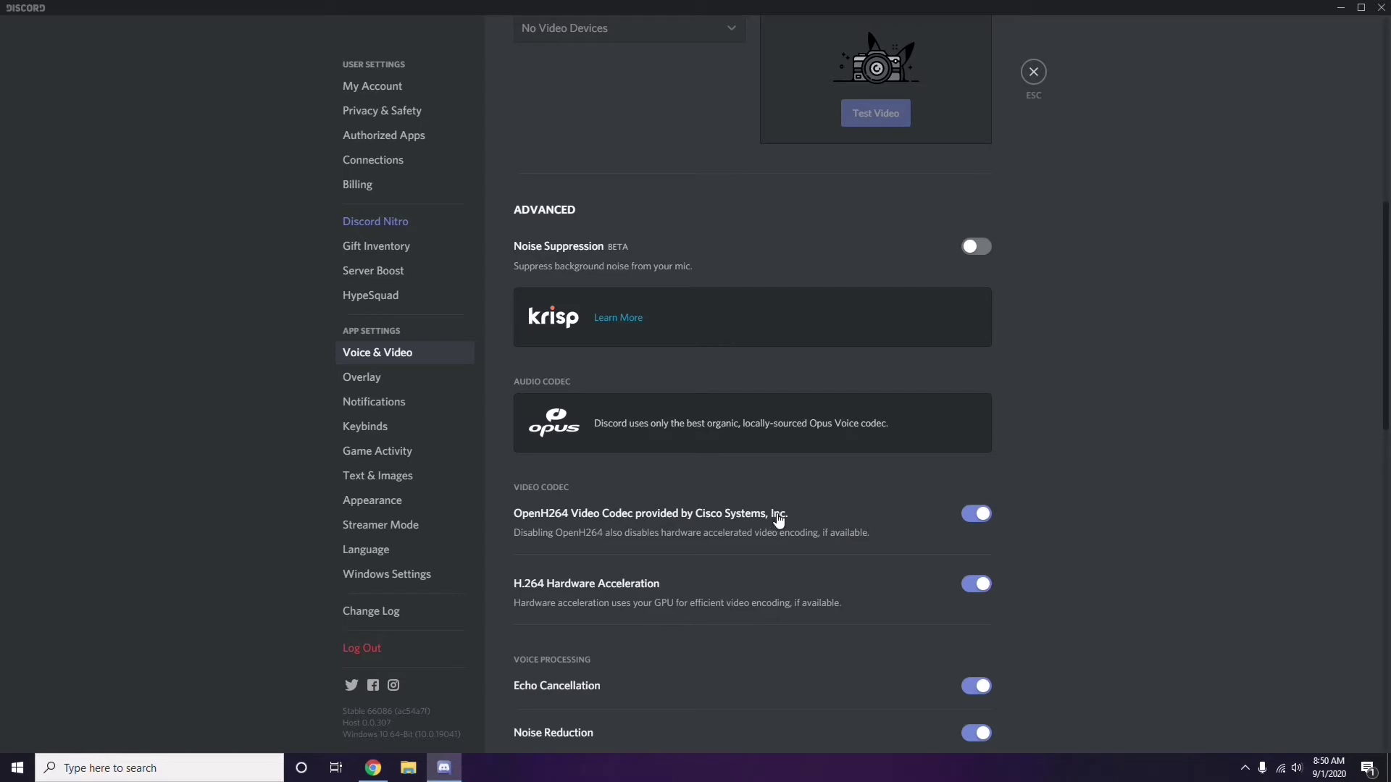
click(965, 516)
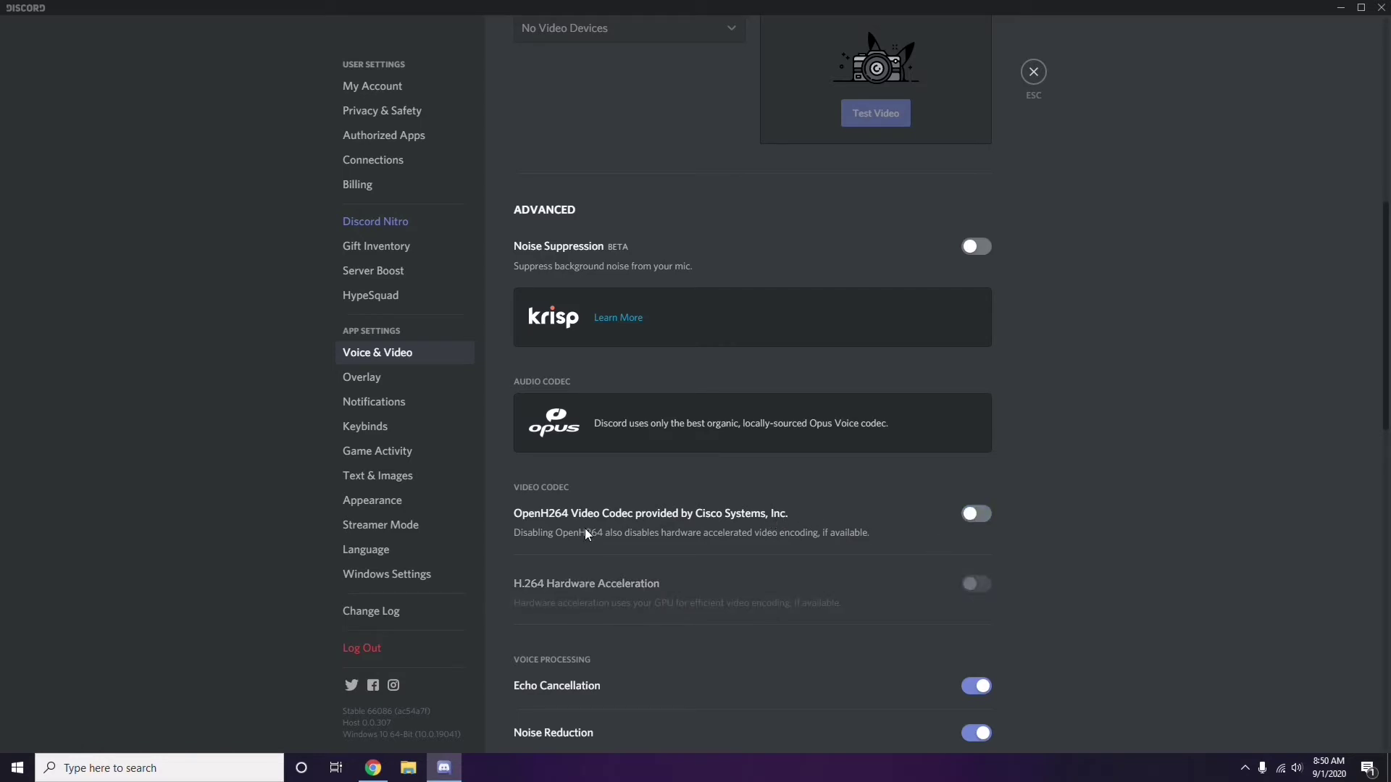
scroll(718, 517, down, 2)
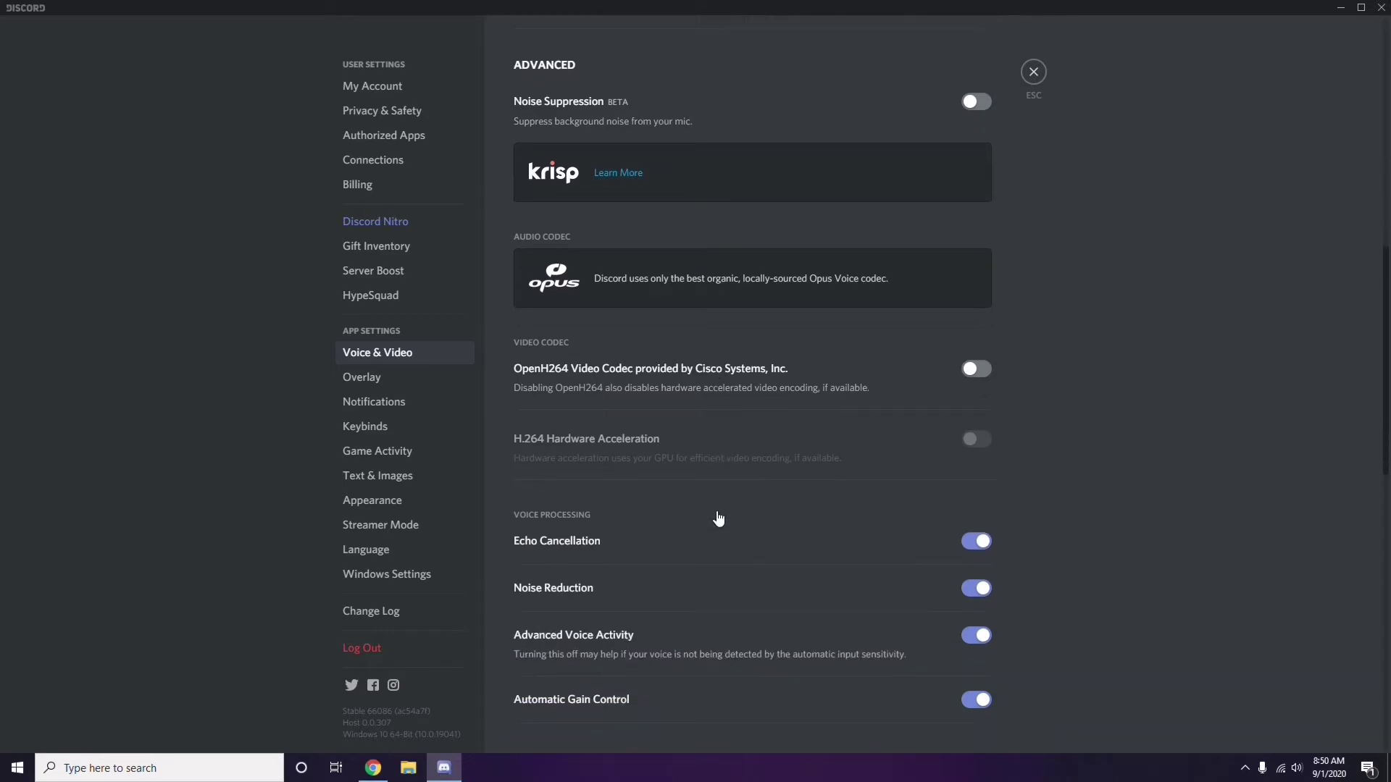
scroll(719, 518, down, 4)
scroll(718, 518, up, 1)
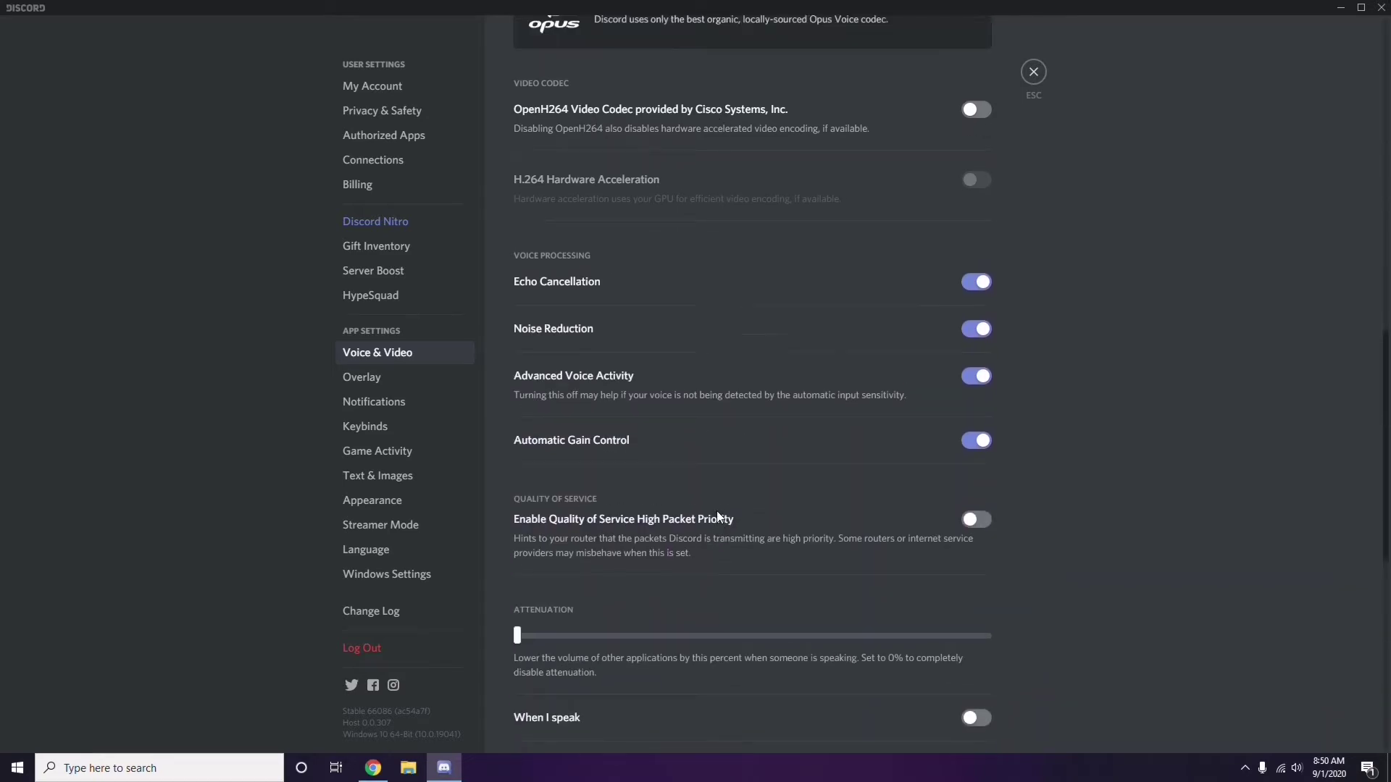
Disable the in-game overlay in the Overlay settings.
click(364, 379)
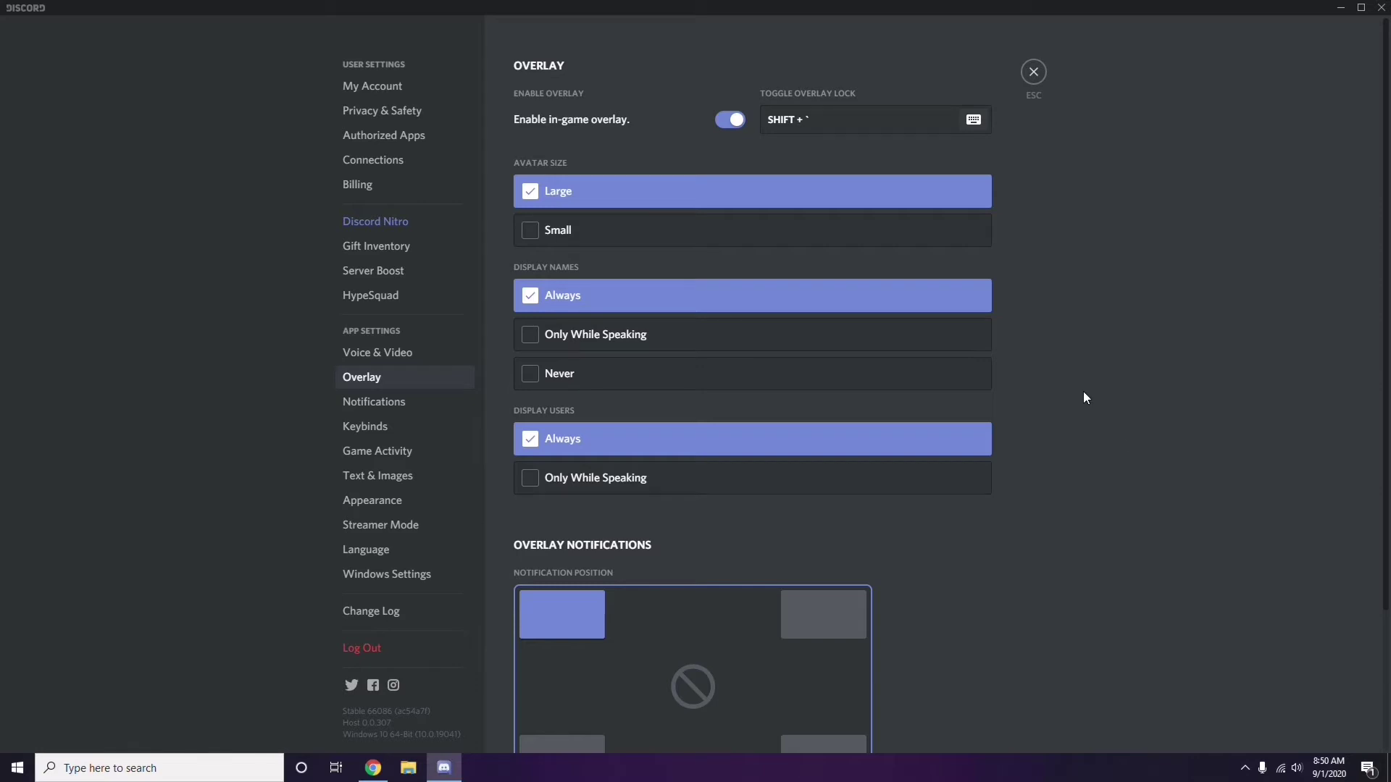
scroll(1077, 381, down, 1)
scroll(1077, 381, up, 1)
click(725, 122)
Turn off Hardware Acceleration in the Appearance settings, confirm the change and minimize Discord.
click(383, 505)
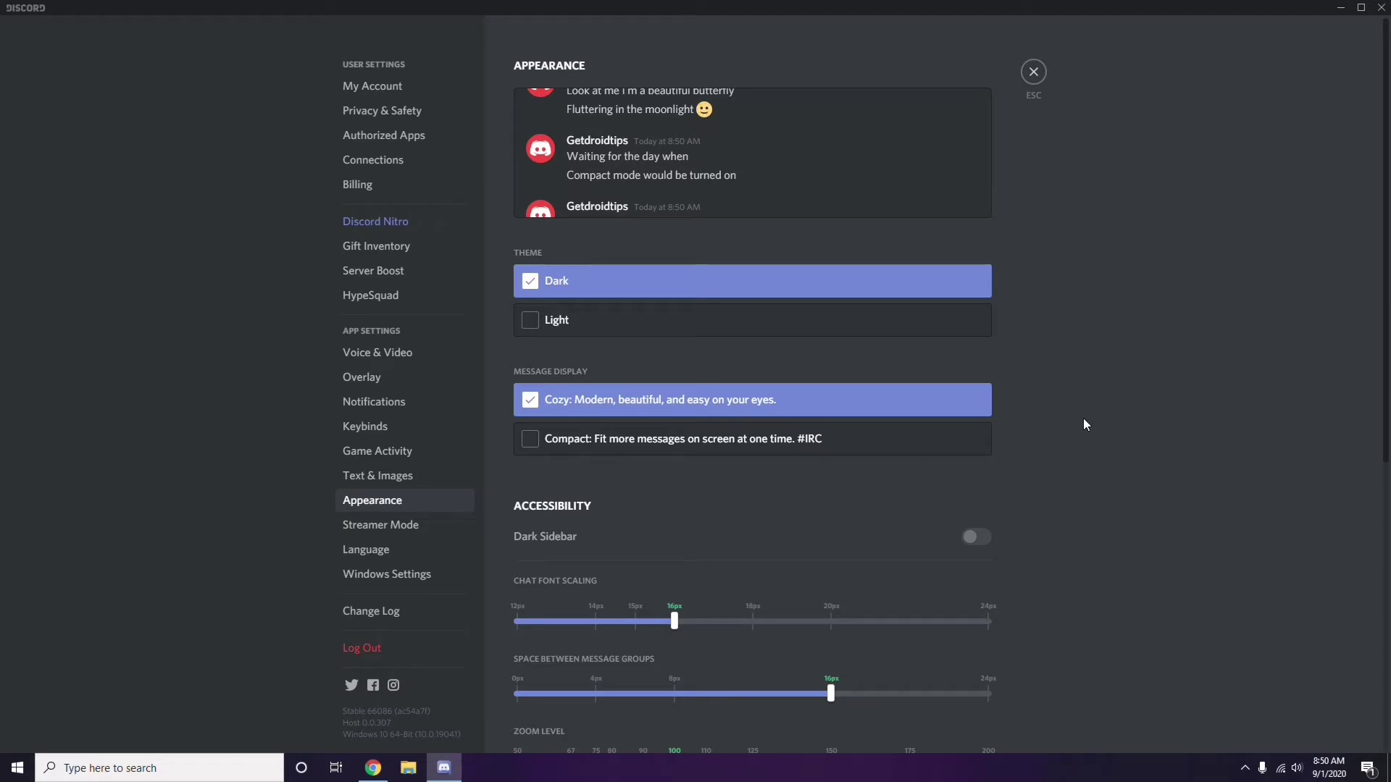
scroll(1083, 424, down, 6)
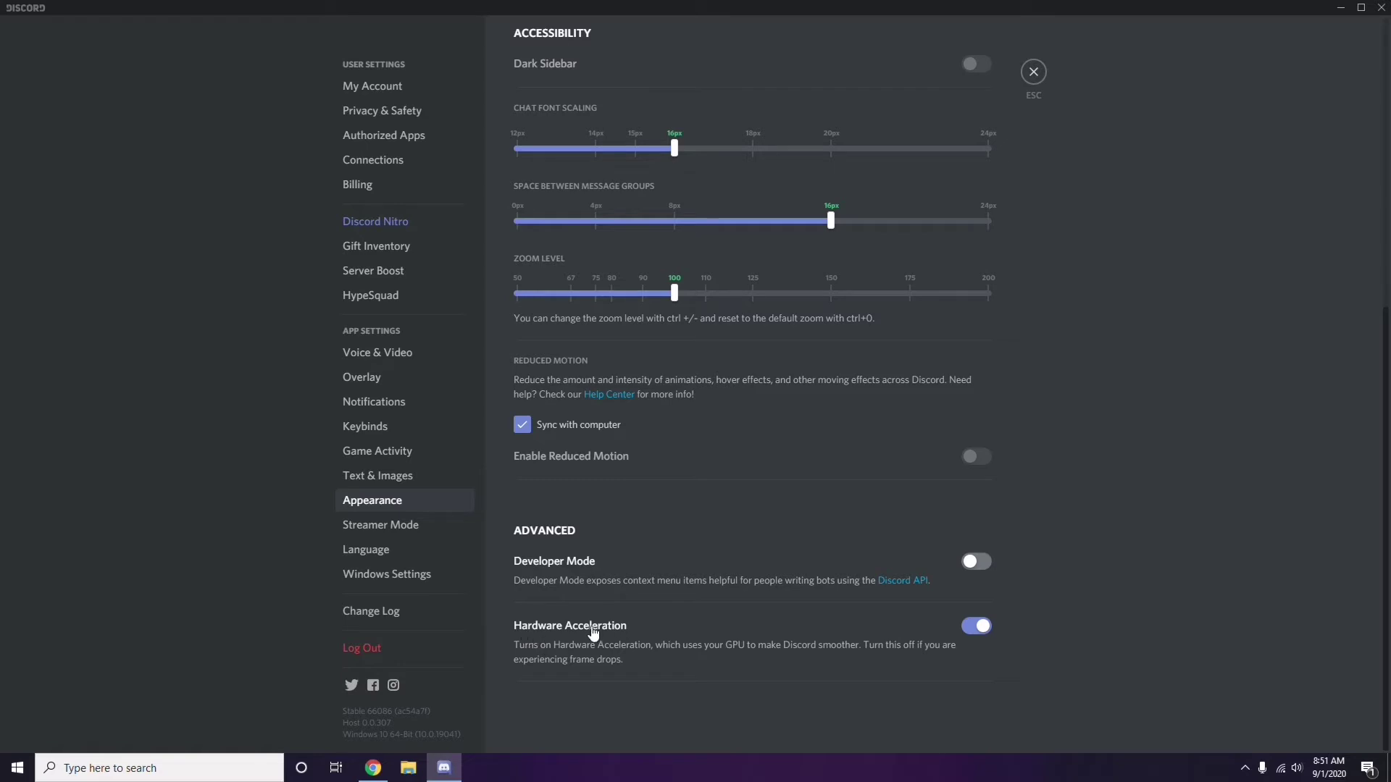
click(974, 628)
click(799, 428)
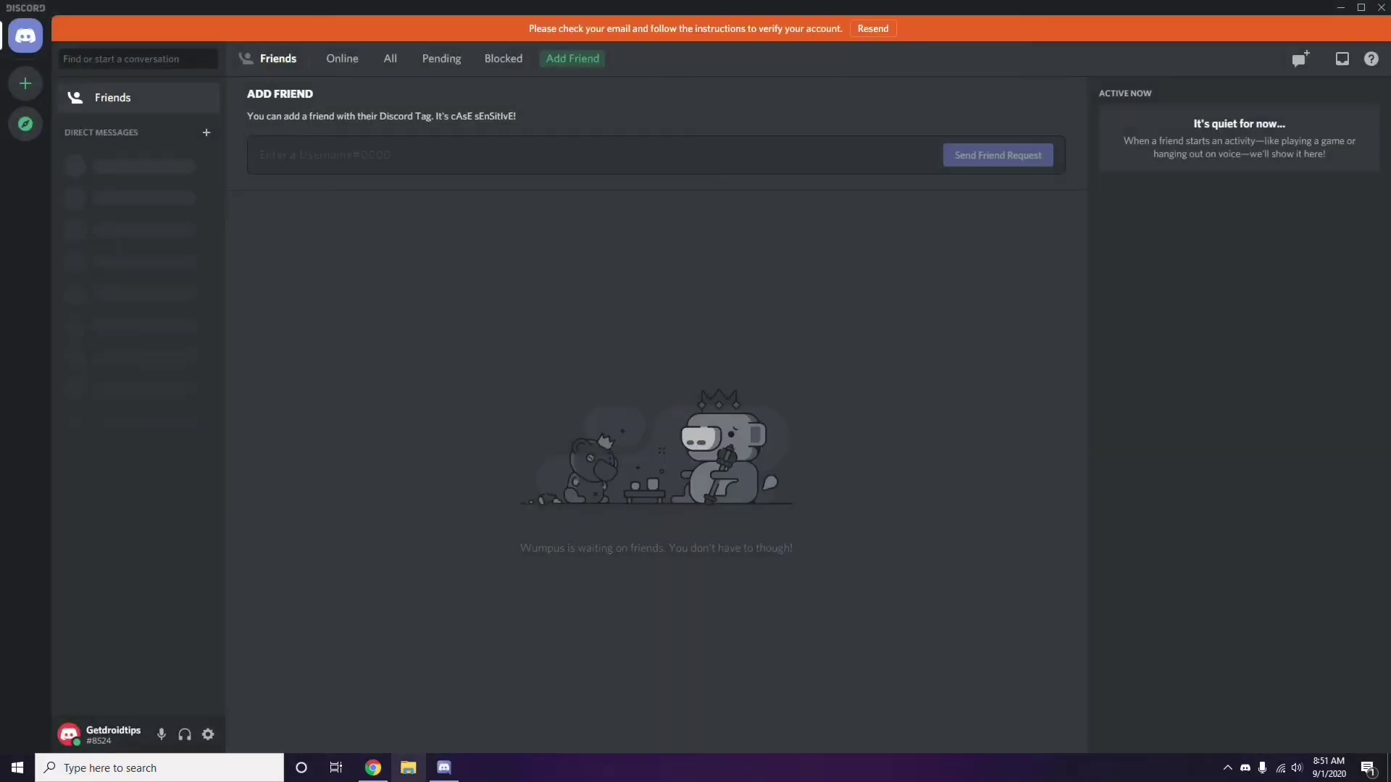
click(1344, 9)
right_click(552, 189)
click(588, 249)
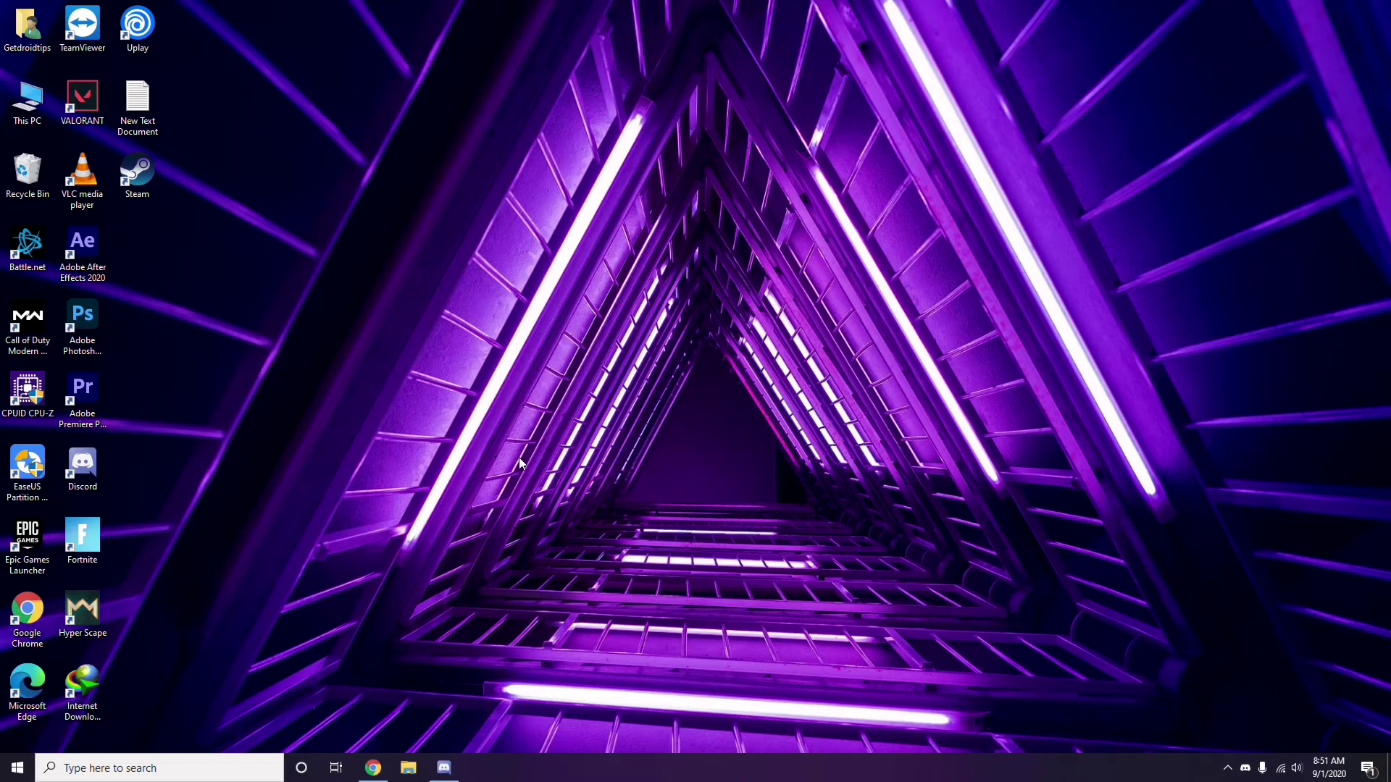
Search Windows for "windows" and open the Windows Update settings page.
click(111, 772)
text(windows)
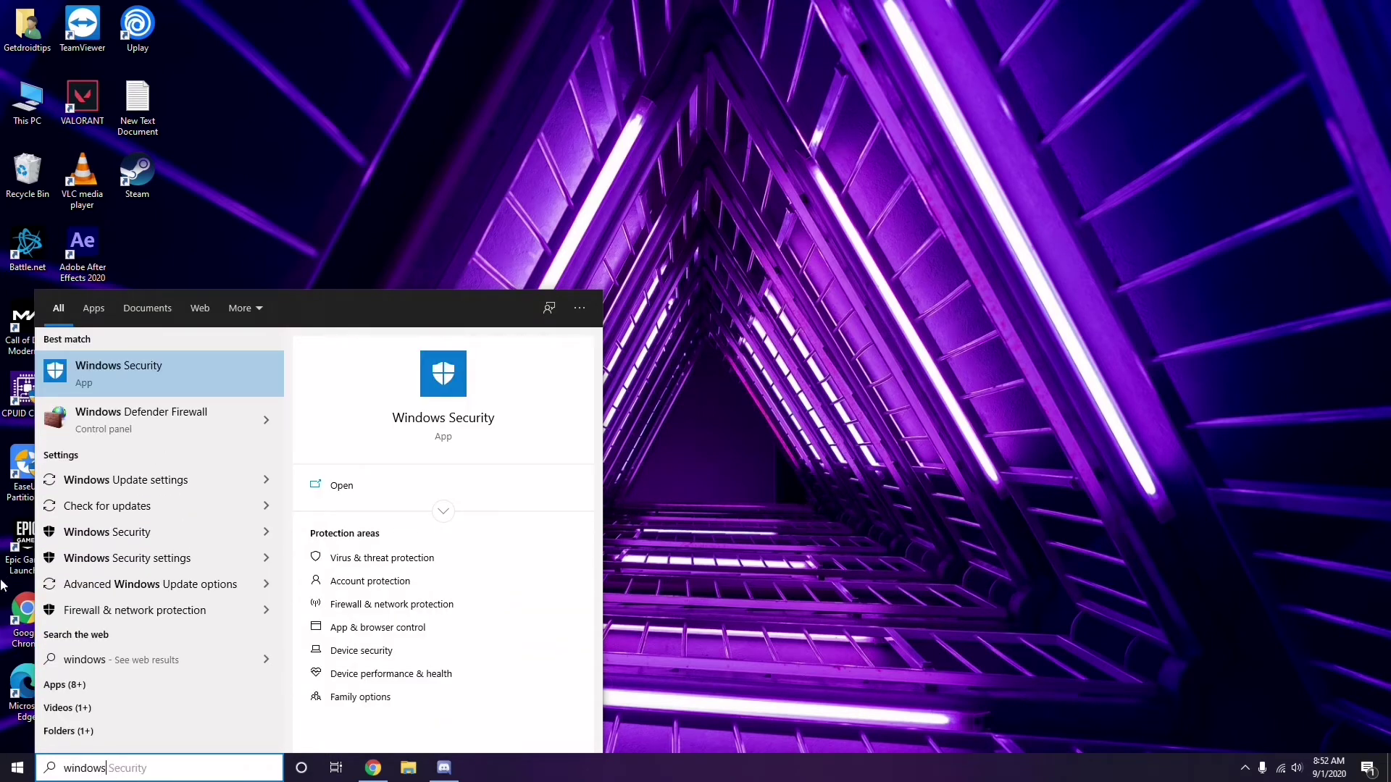
click(174, 481)
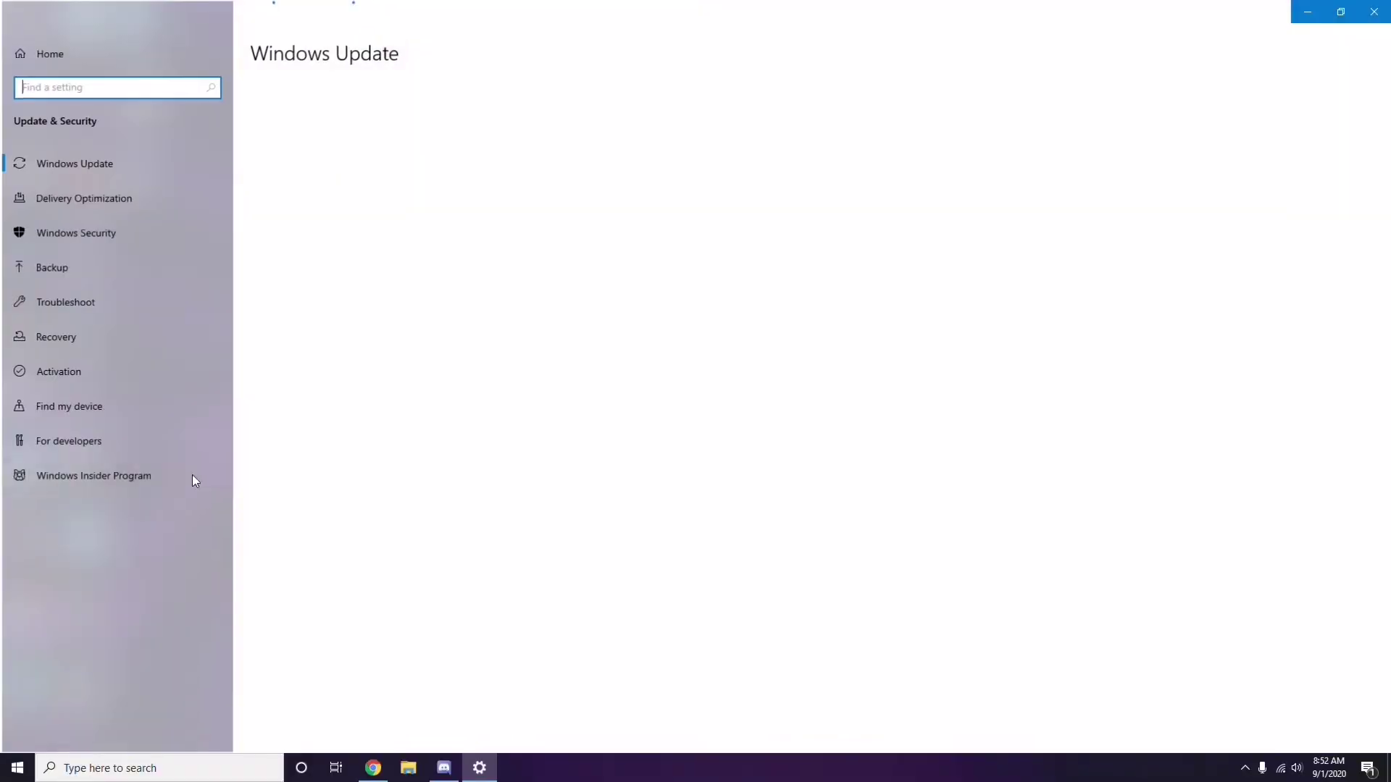
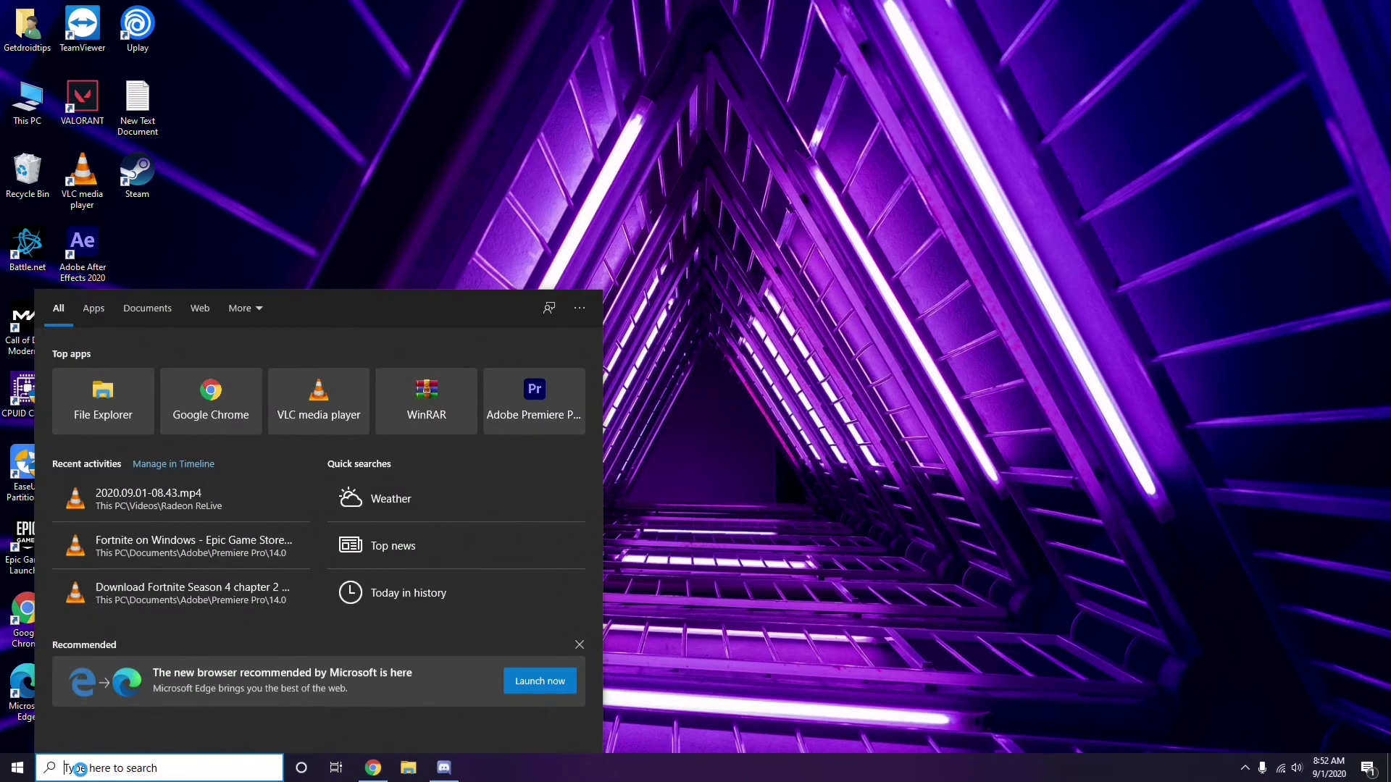
Search Windows for "settings", open Settings and view the update history under Update & Security.
text(sett)
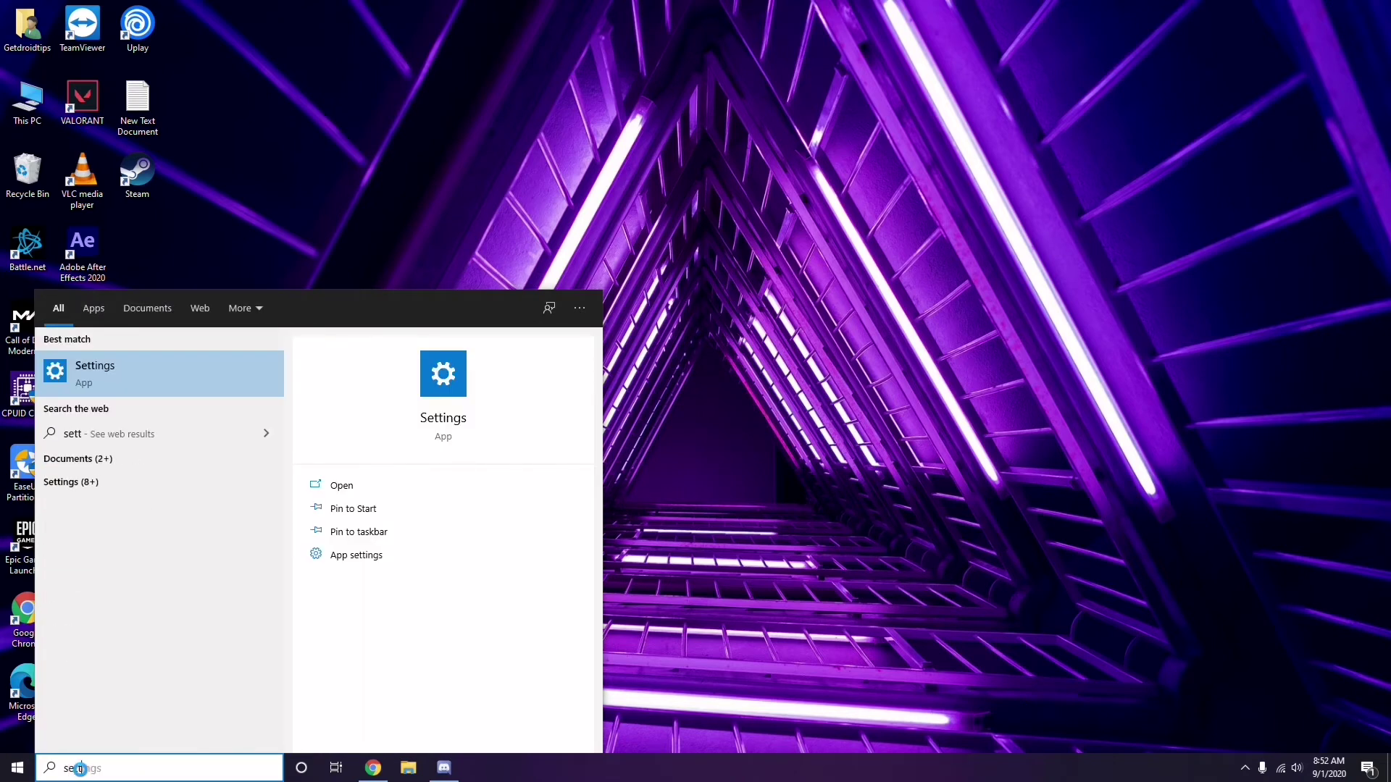
text(ings)
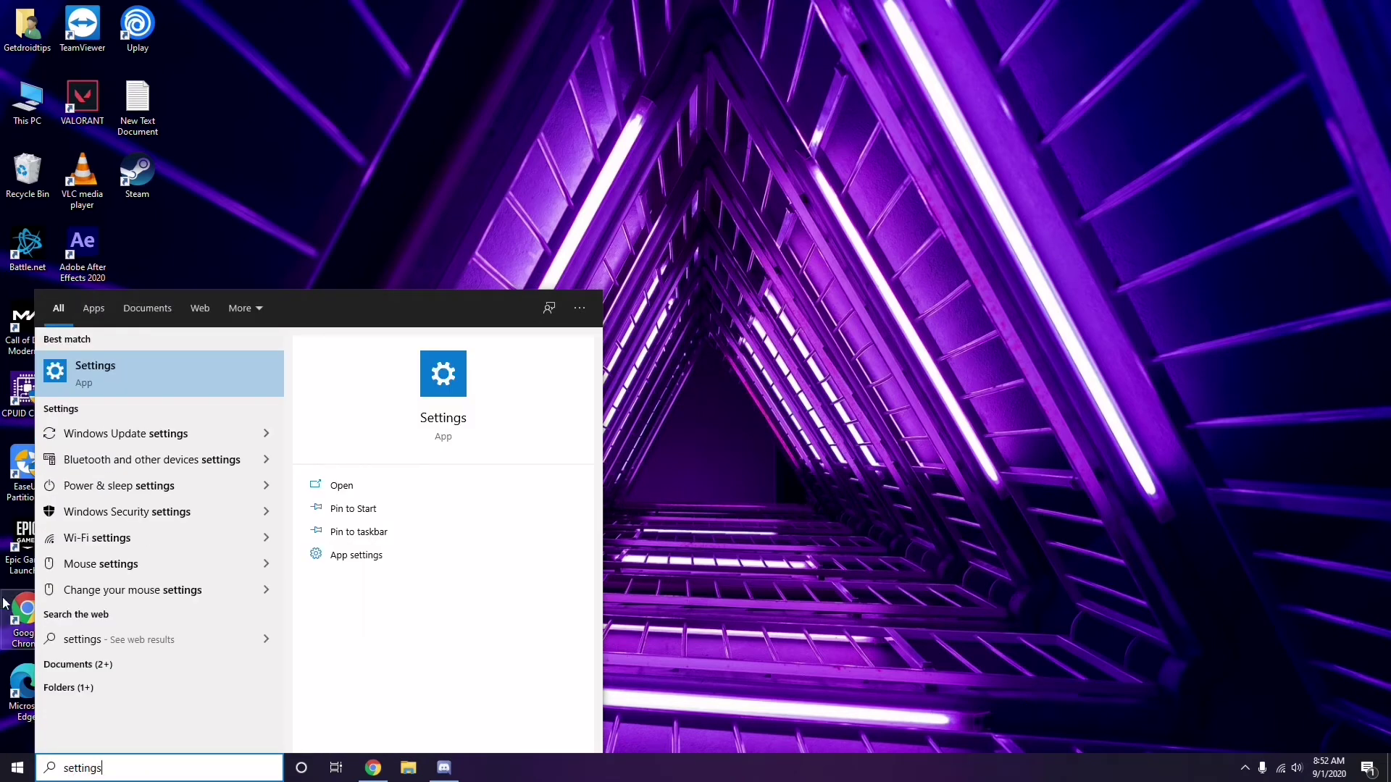
click(153, 378)
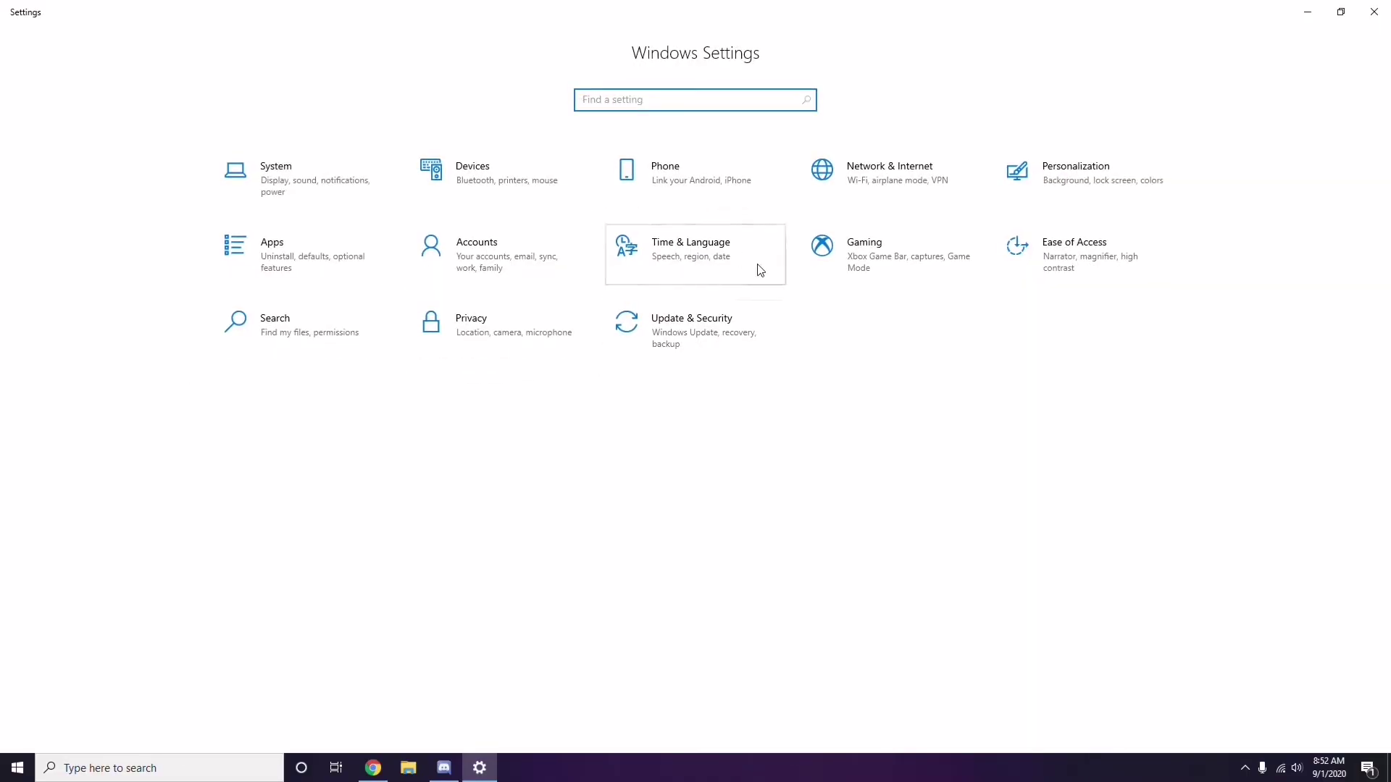
click(697, 345)
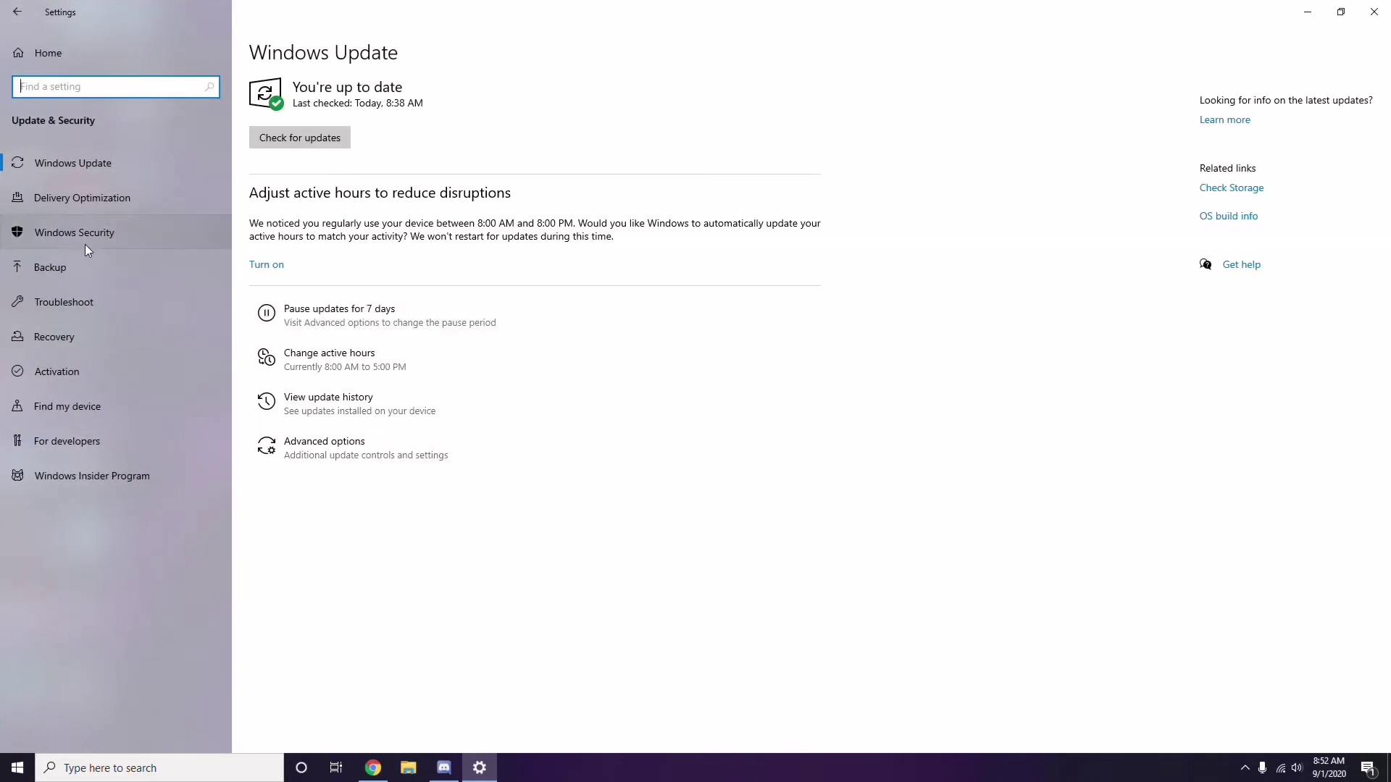
click(330, 404)
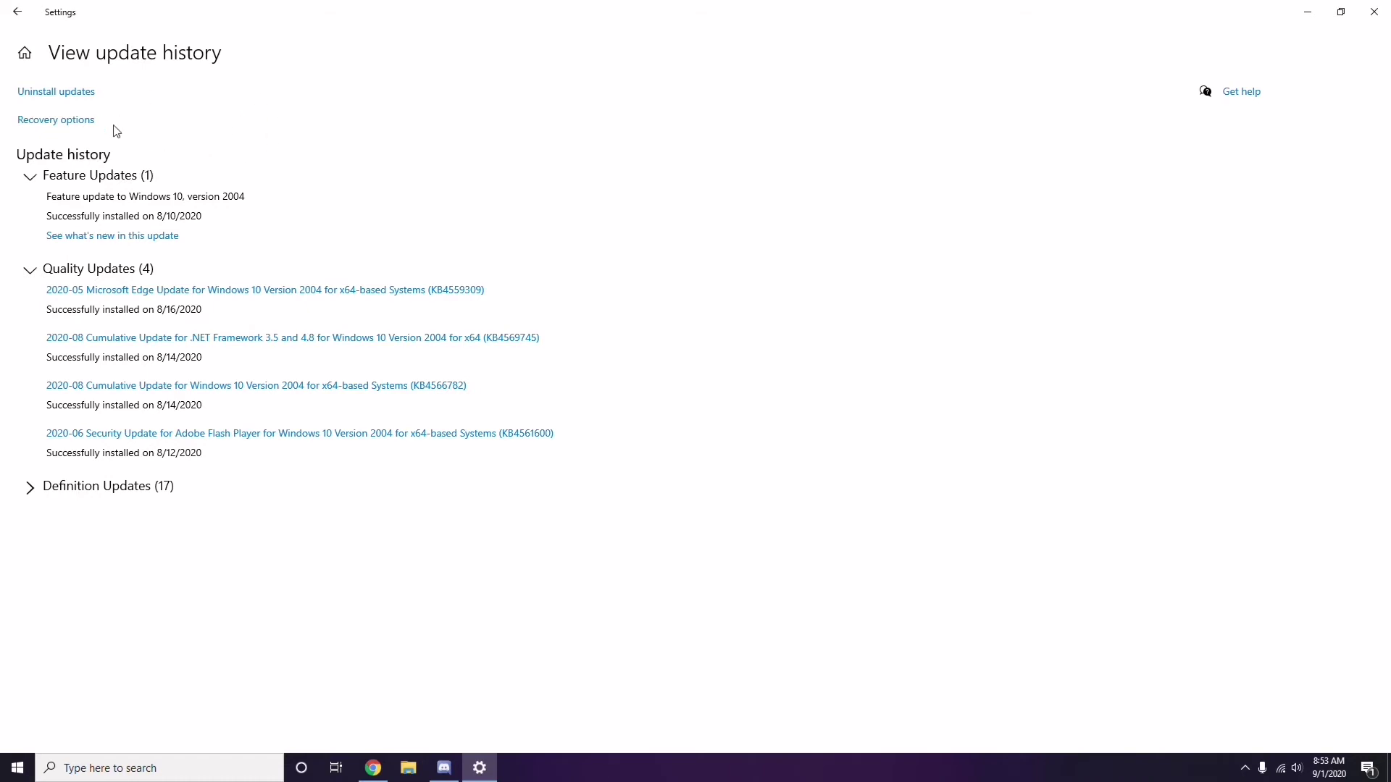
Open the list of uninstallable updates, bring up the Uninstall option for the Visual C++ 2010 x64 update KB2565063, and close both windows without uninstalling.
click(70, 98)
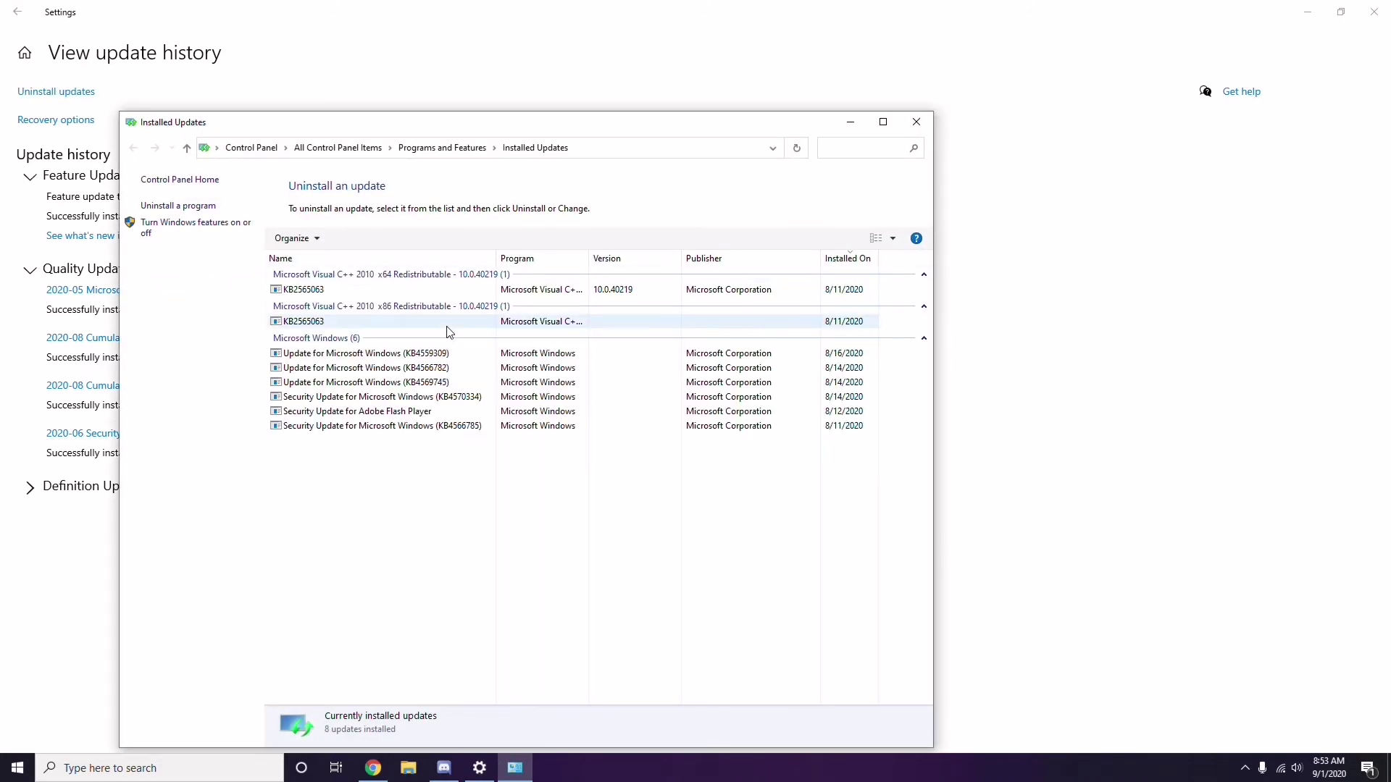
right_click(320, 296)
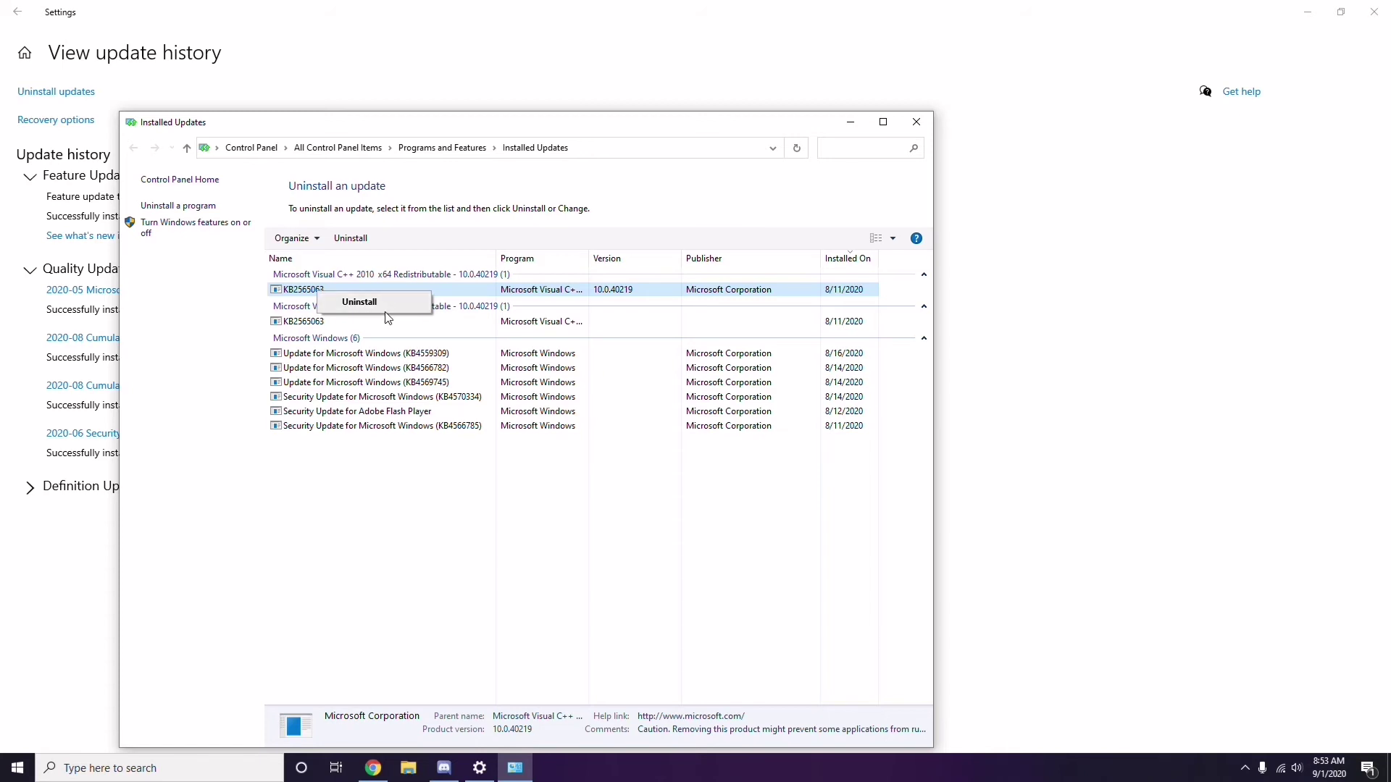
click(955, 281)
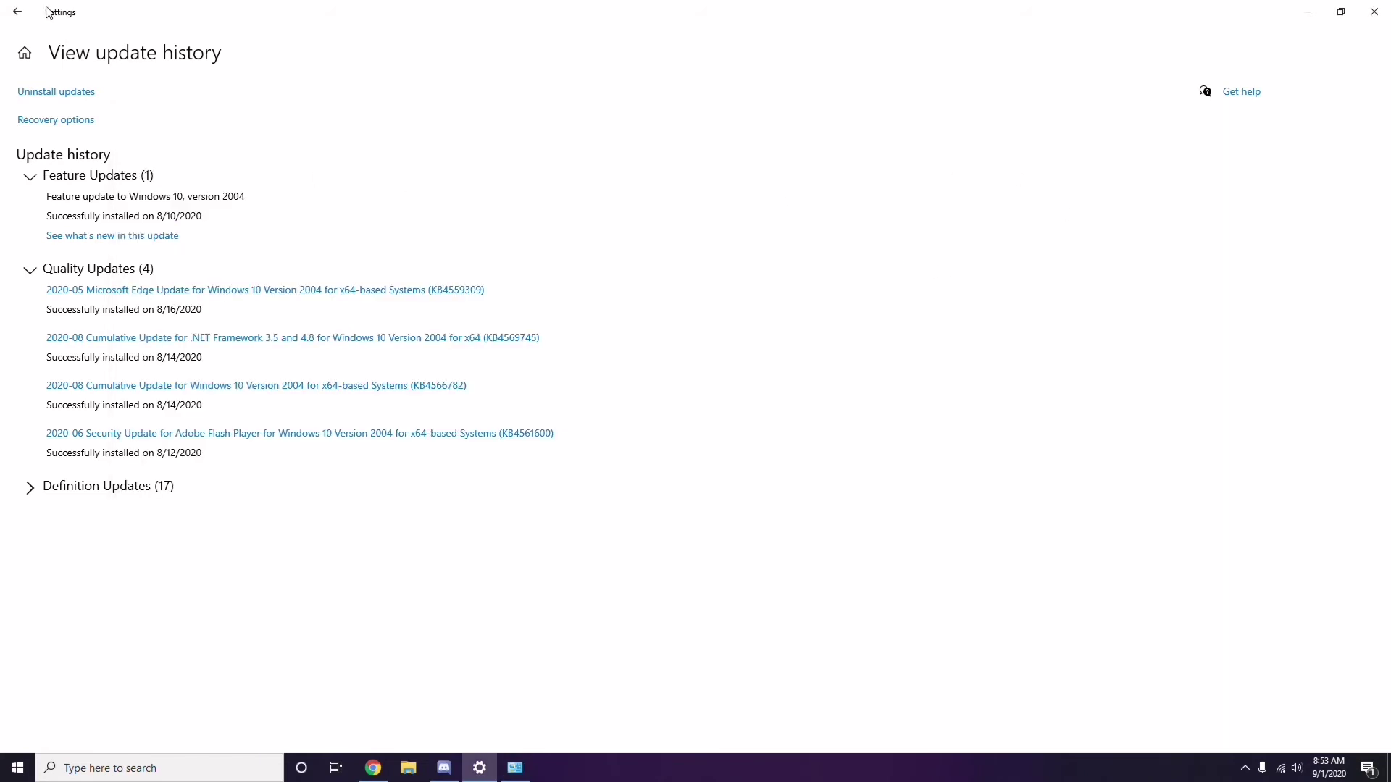
click(24, 20)
click(24, 19)
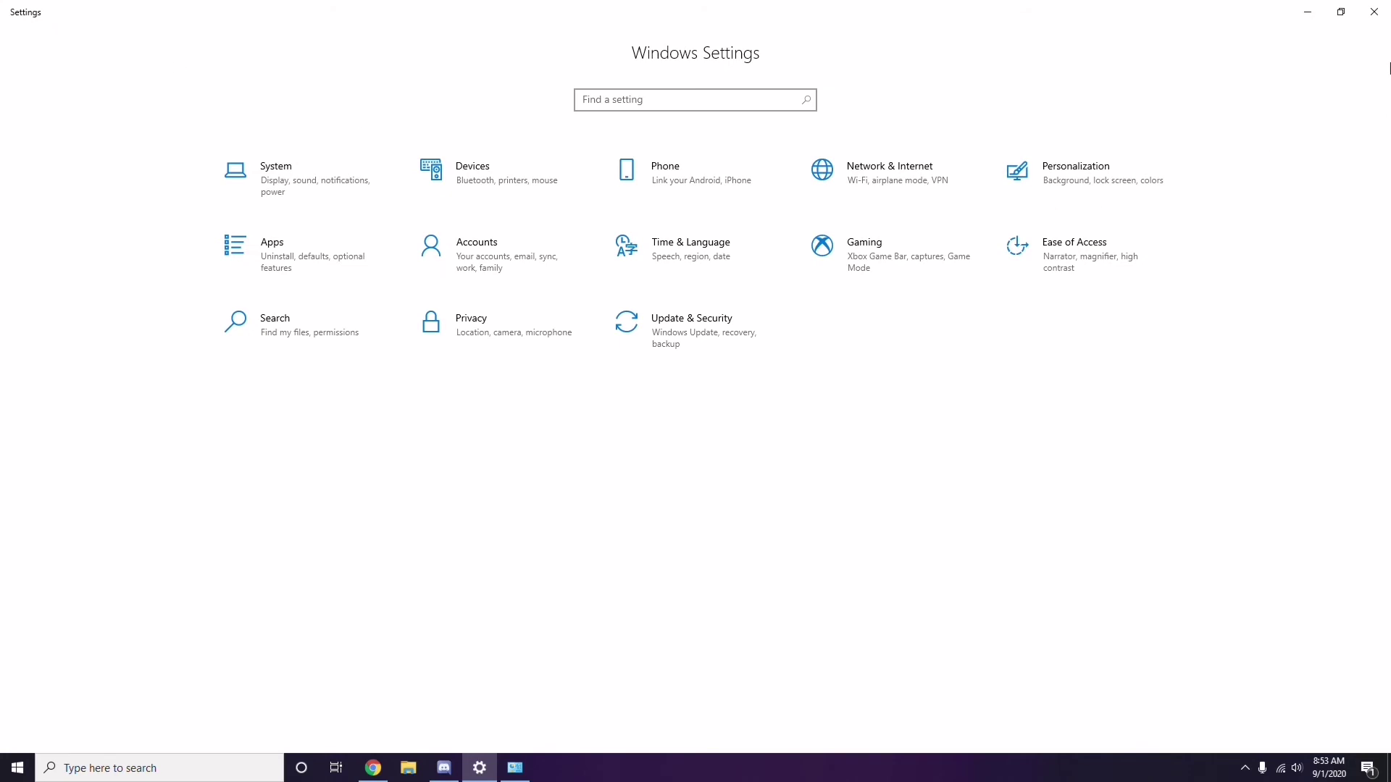
click(1373, 19)
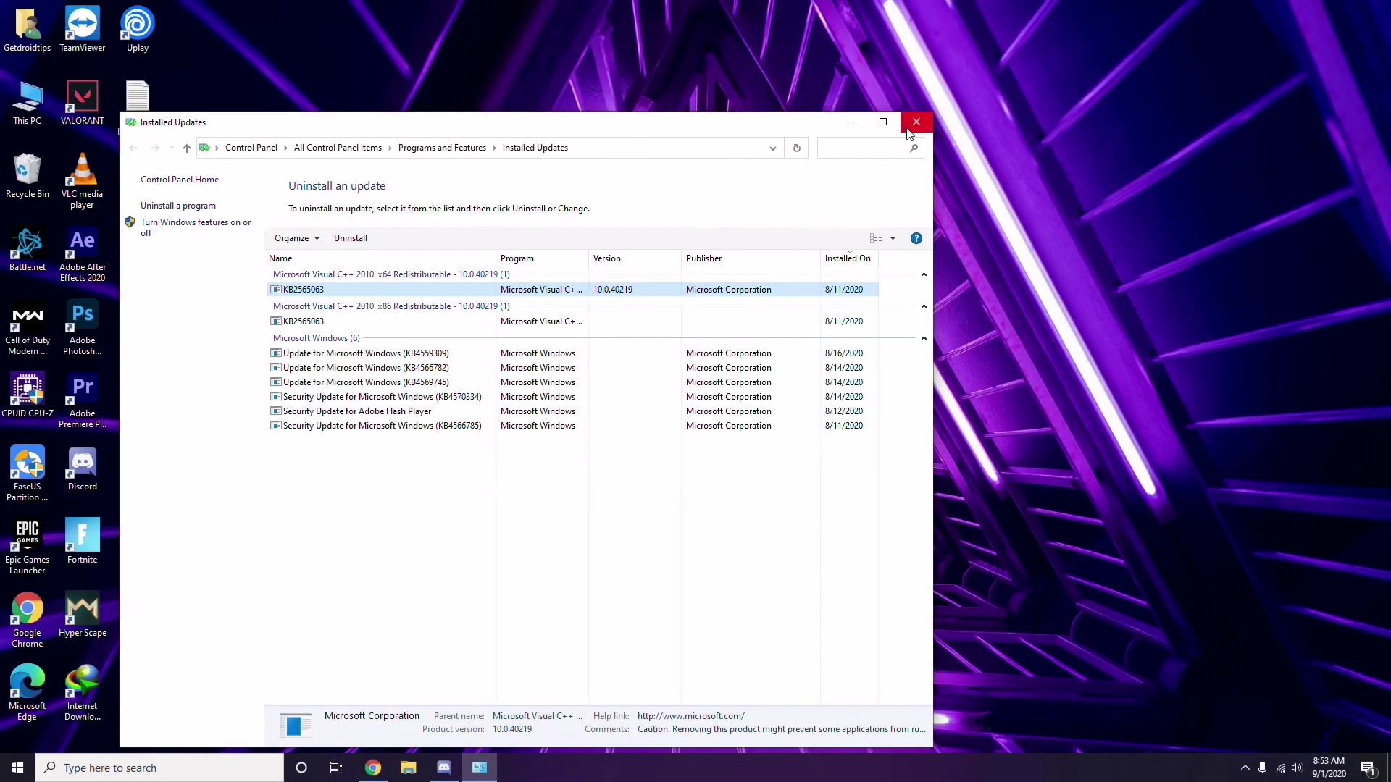
click(911, 125)
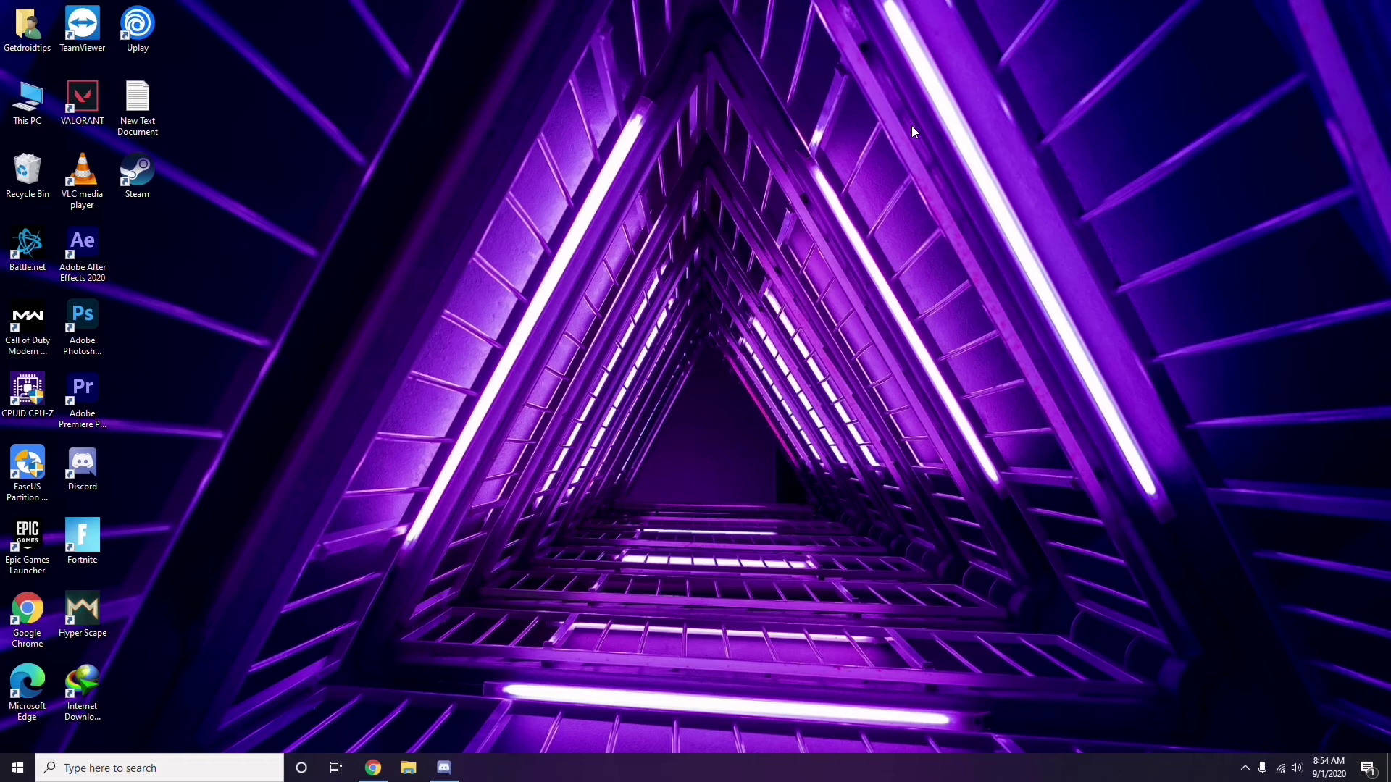
Open the temporary files folder by running %temp% from the Run dialog.
key(super+r)
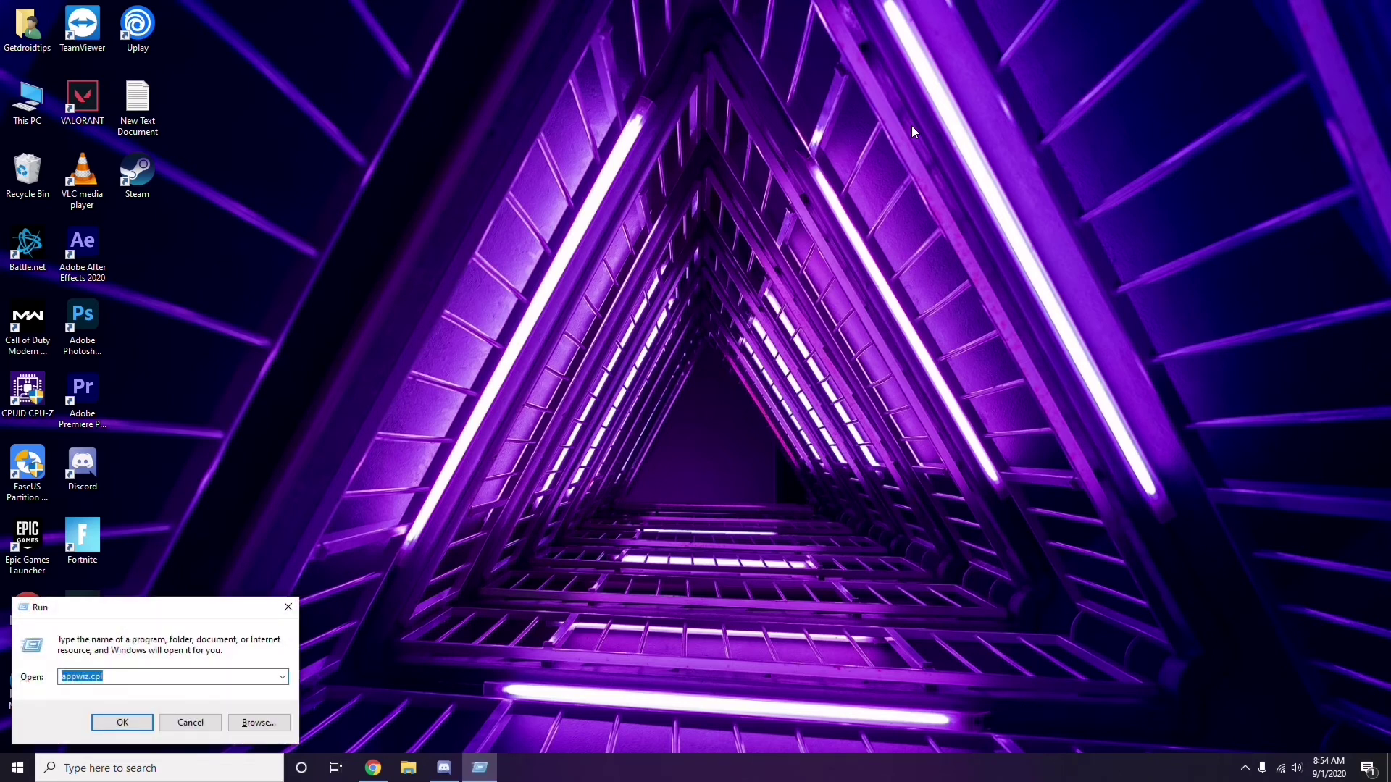
key(BackSpace)
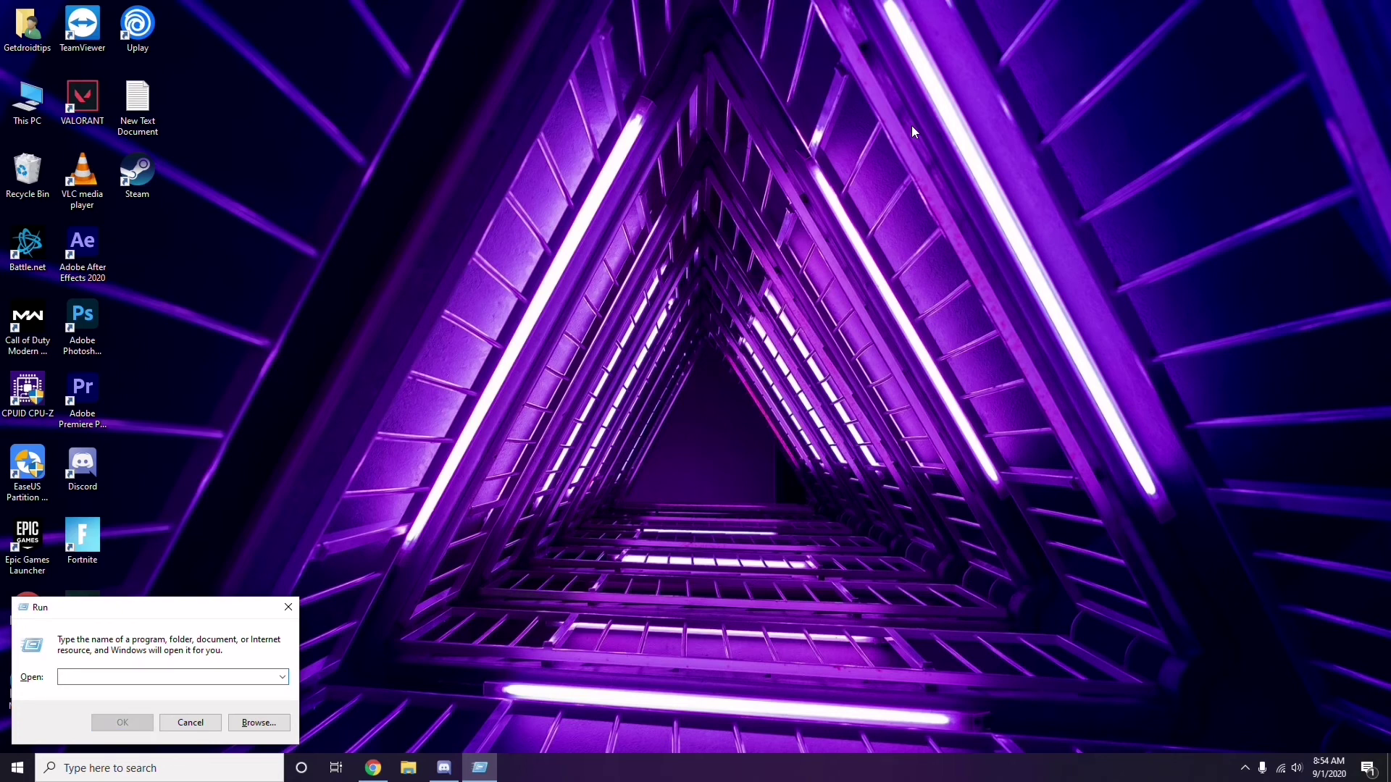
text(%)
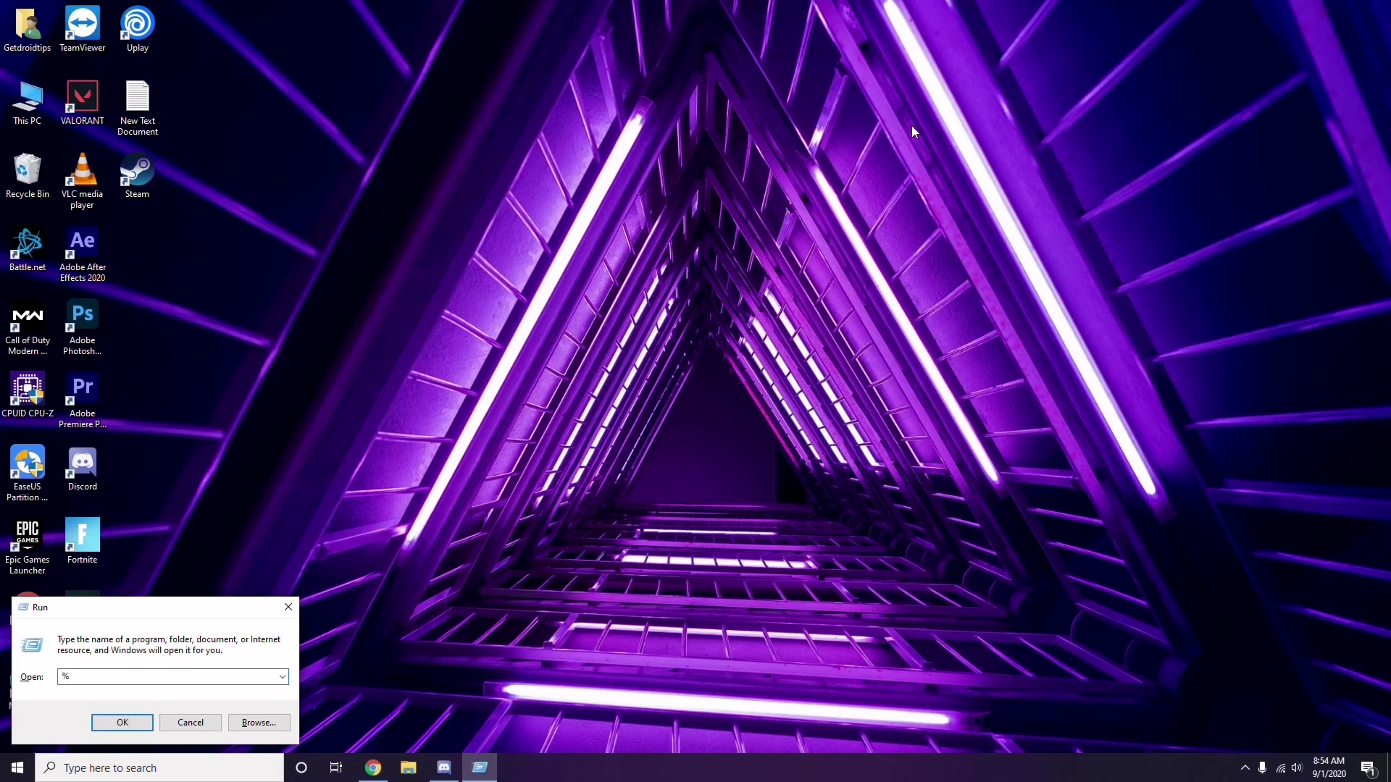
text(temp%)
click(123, 723)
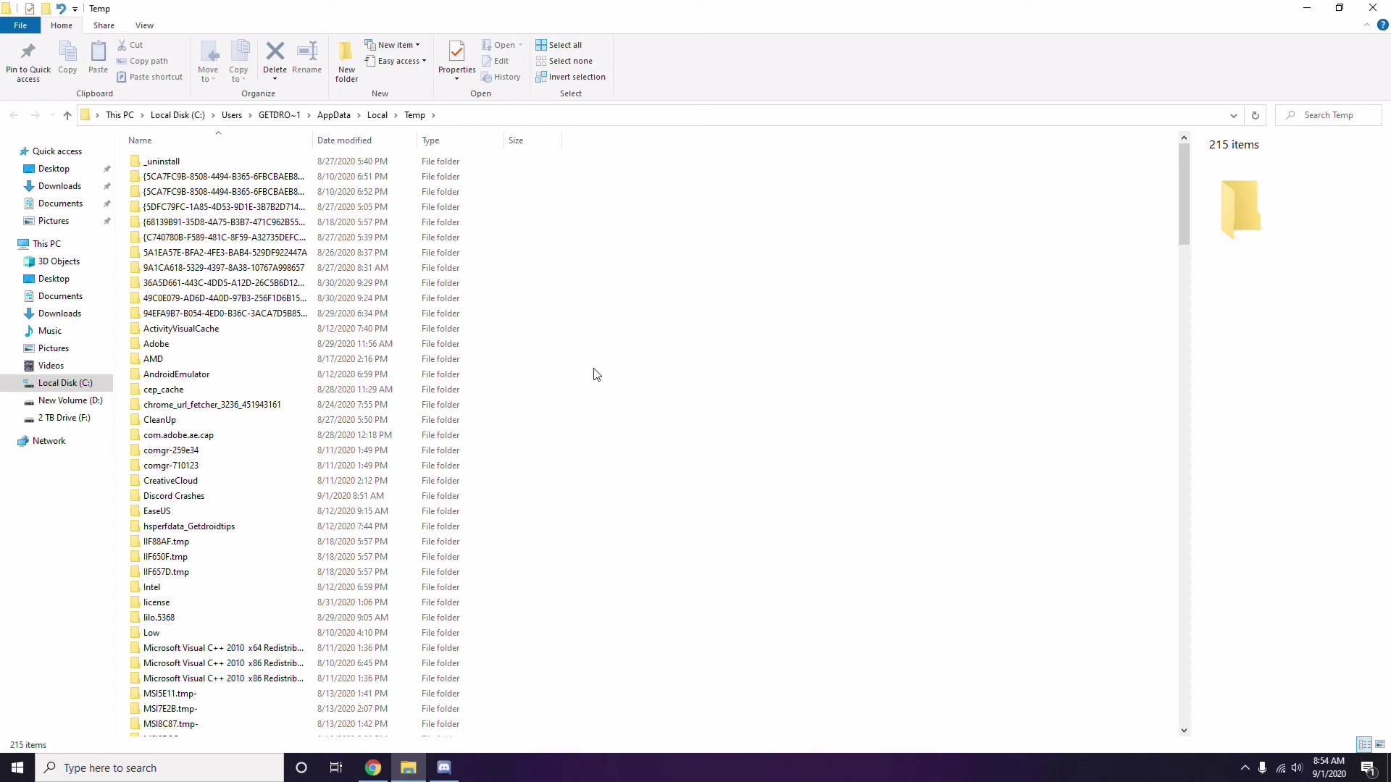
Select all items in the Temp folder, clear the selection, then close the folder and refresh the desktop.
key(ctrl+a)
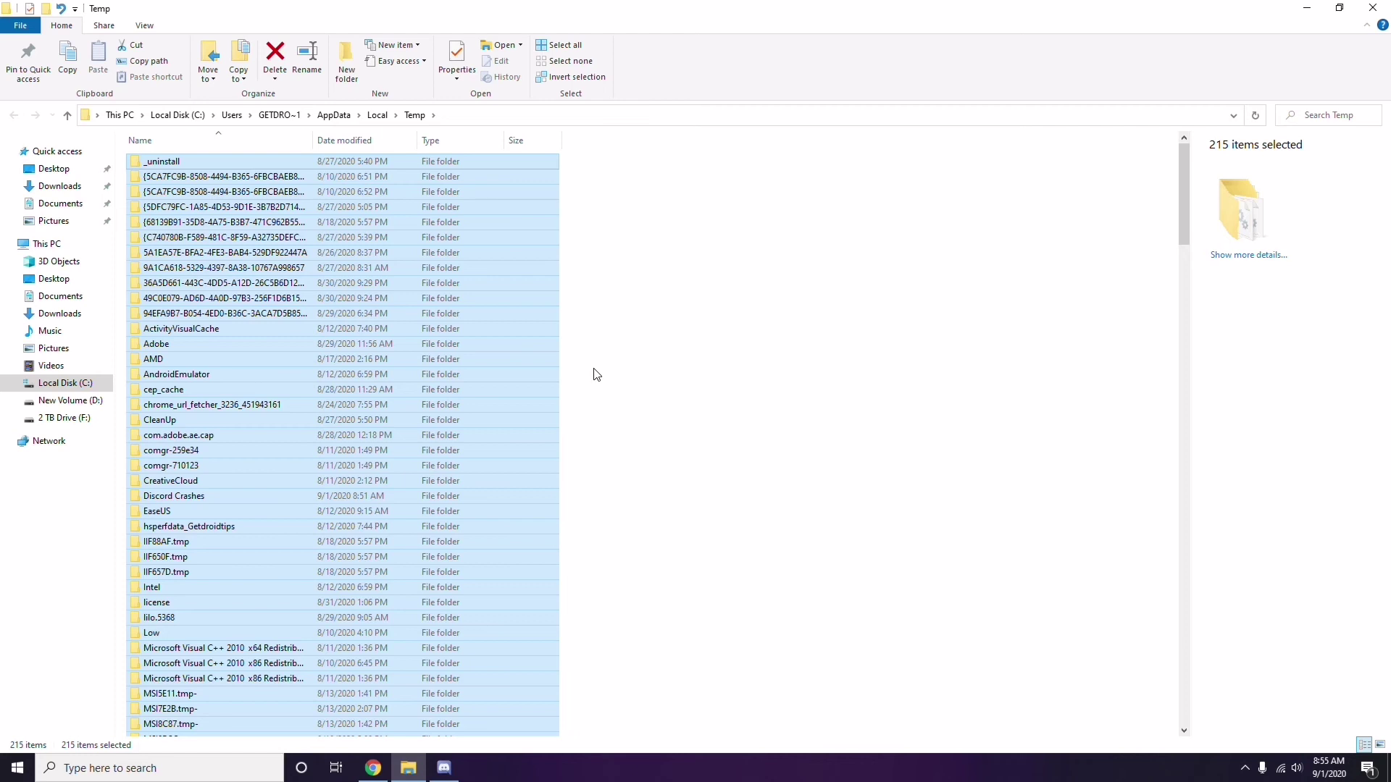
click(670, 370)
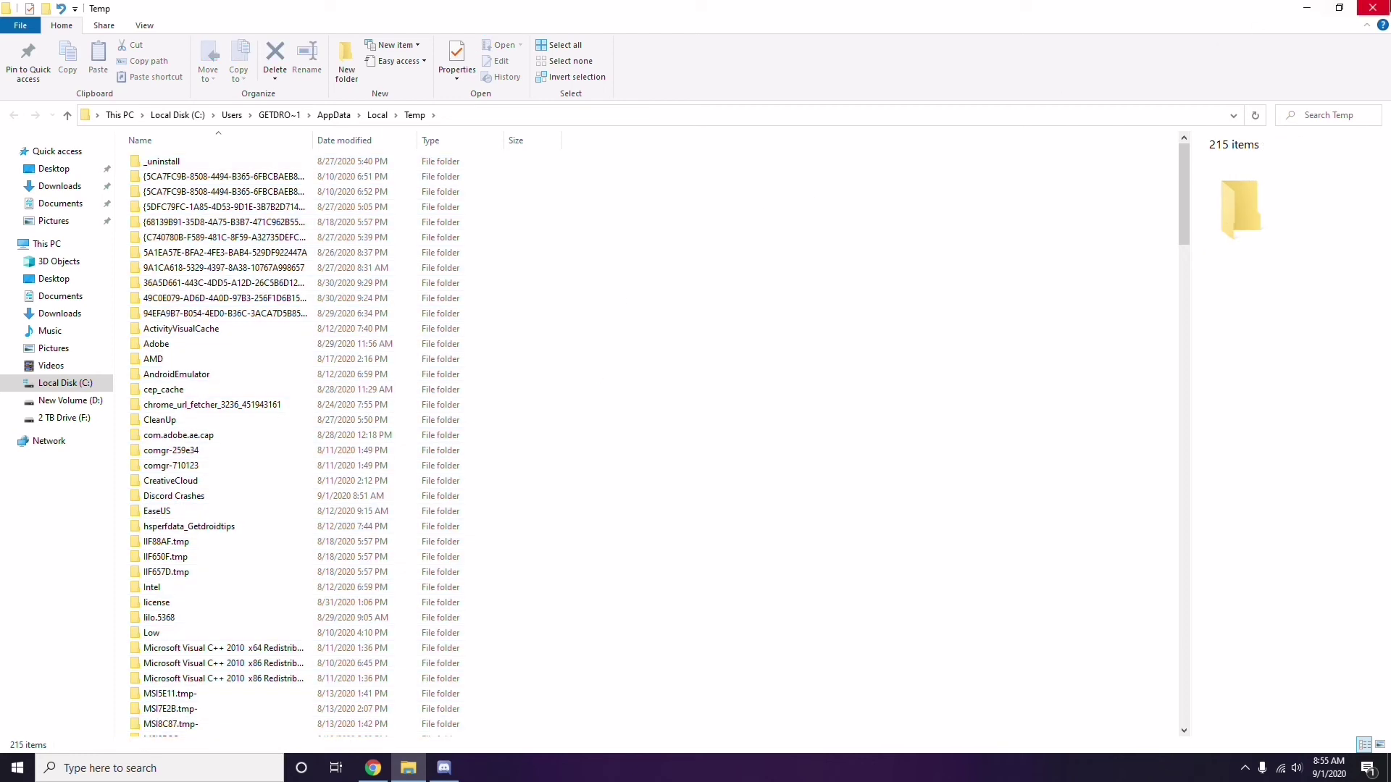
click(1373, 8)
right_click(536, 213)
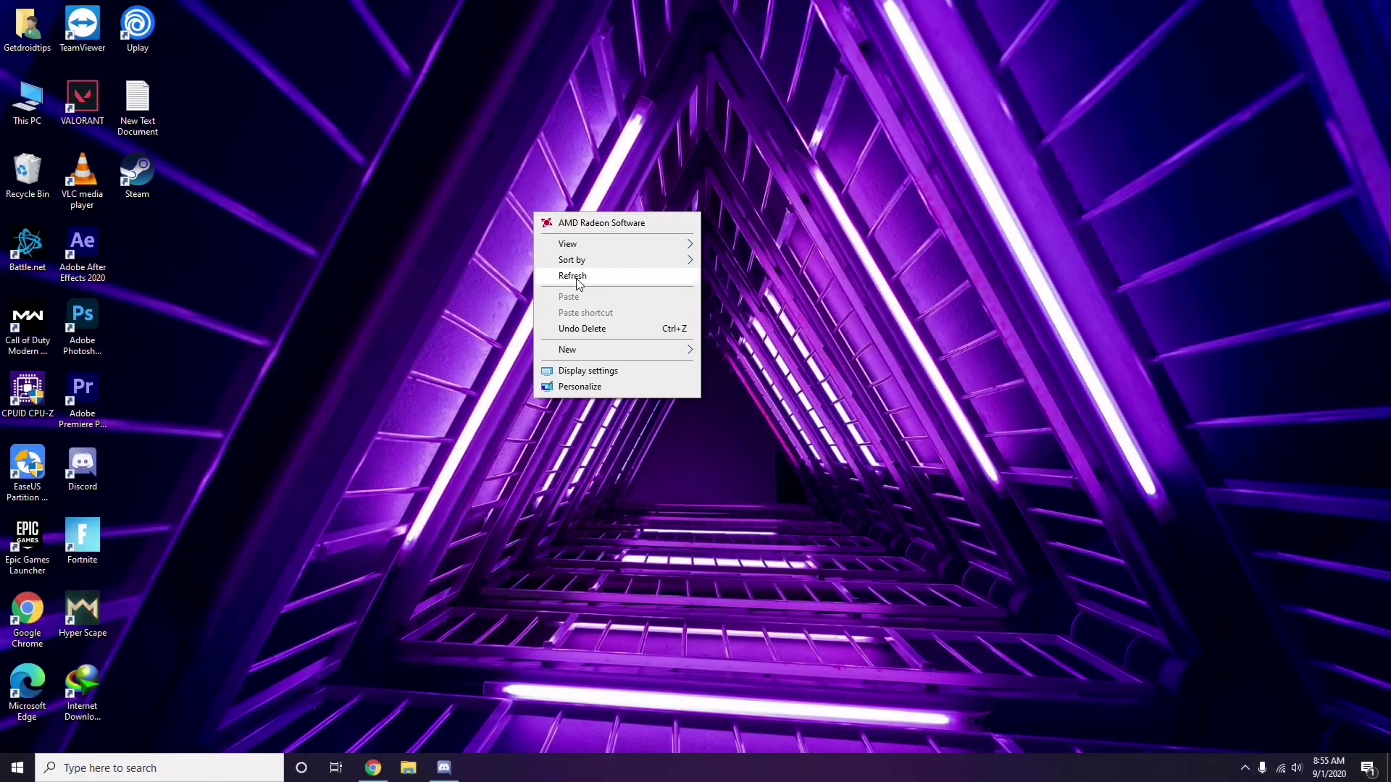
click(580, 280)
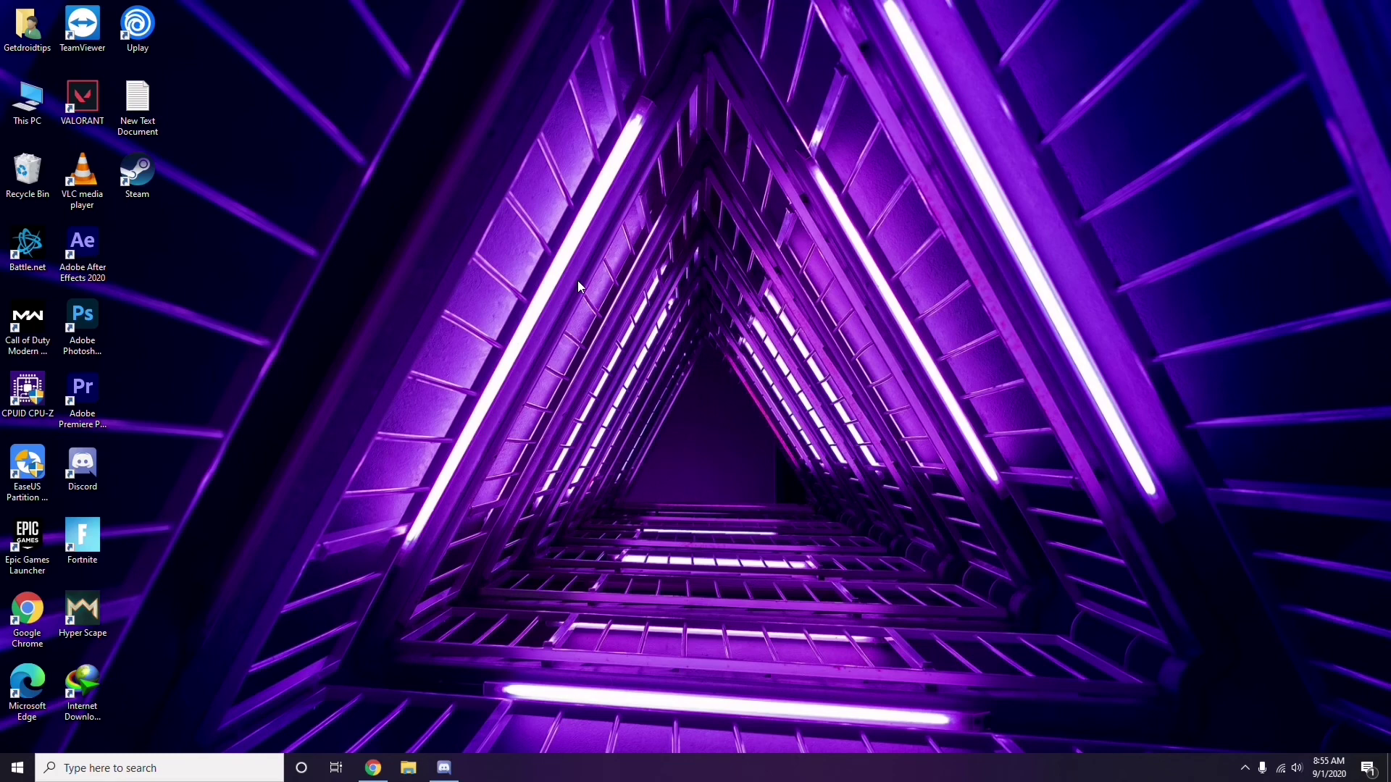
Open AMD Radeon Software, view the driver and software information on its Home page, and close it.
click(1245, 768)
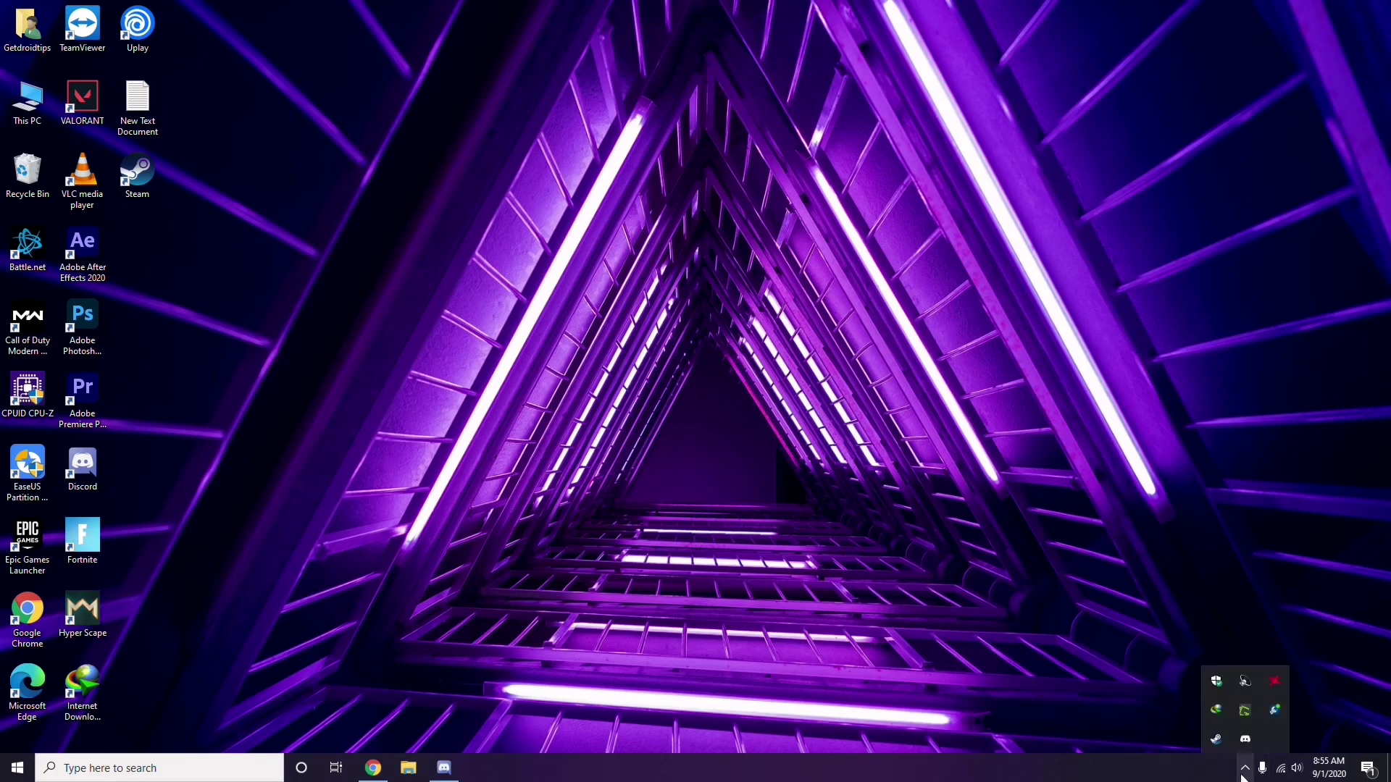
click(1273, 681)
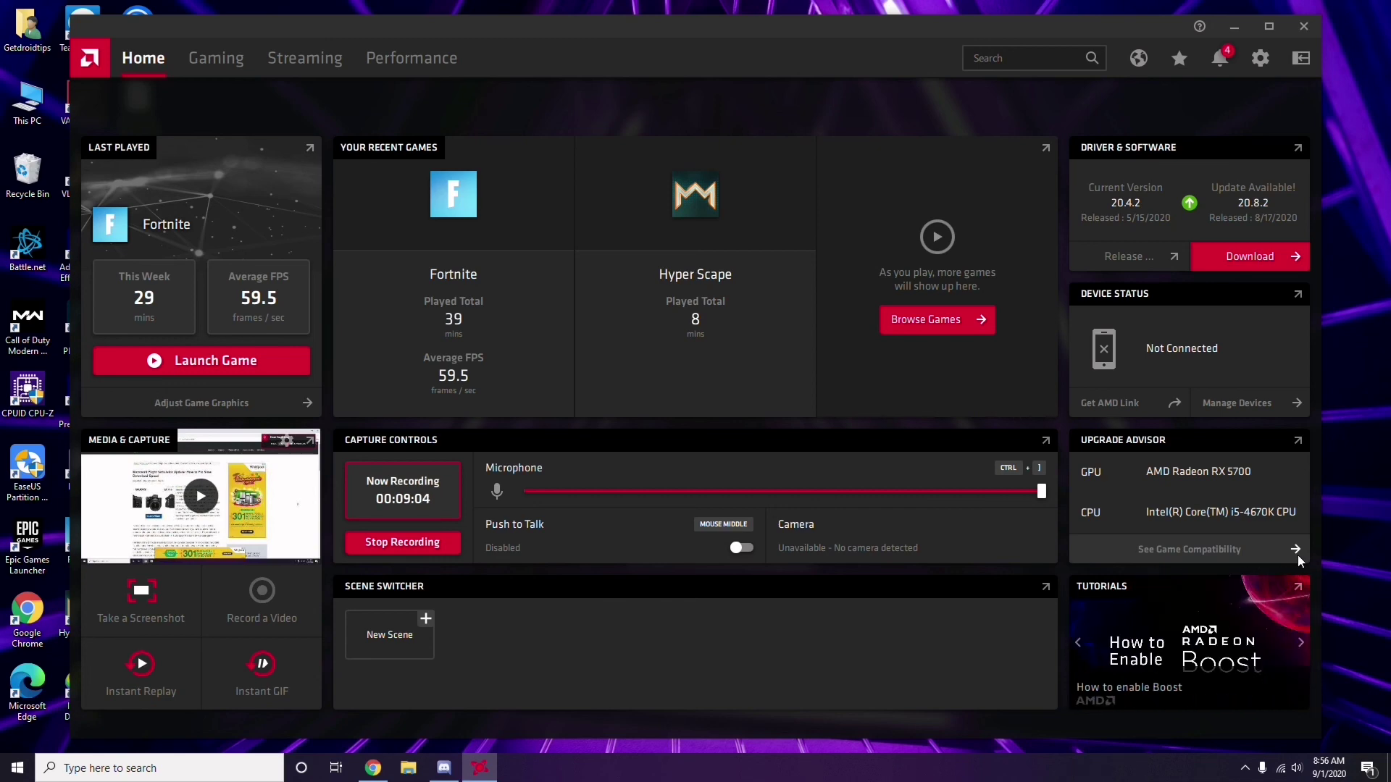
click(1310, 32)
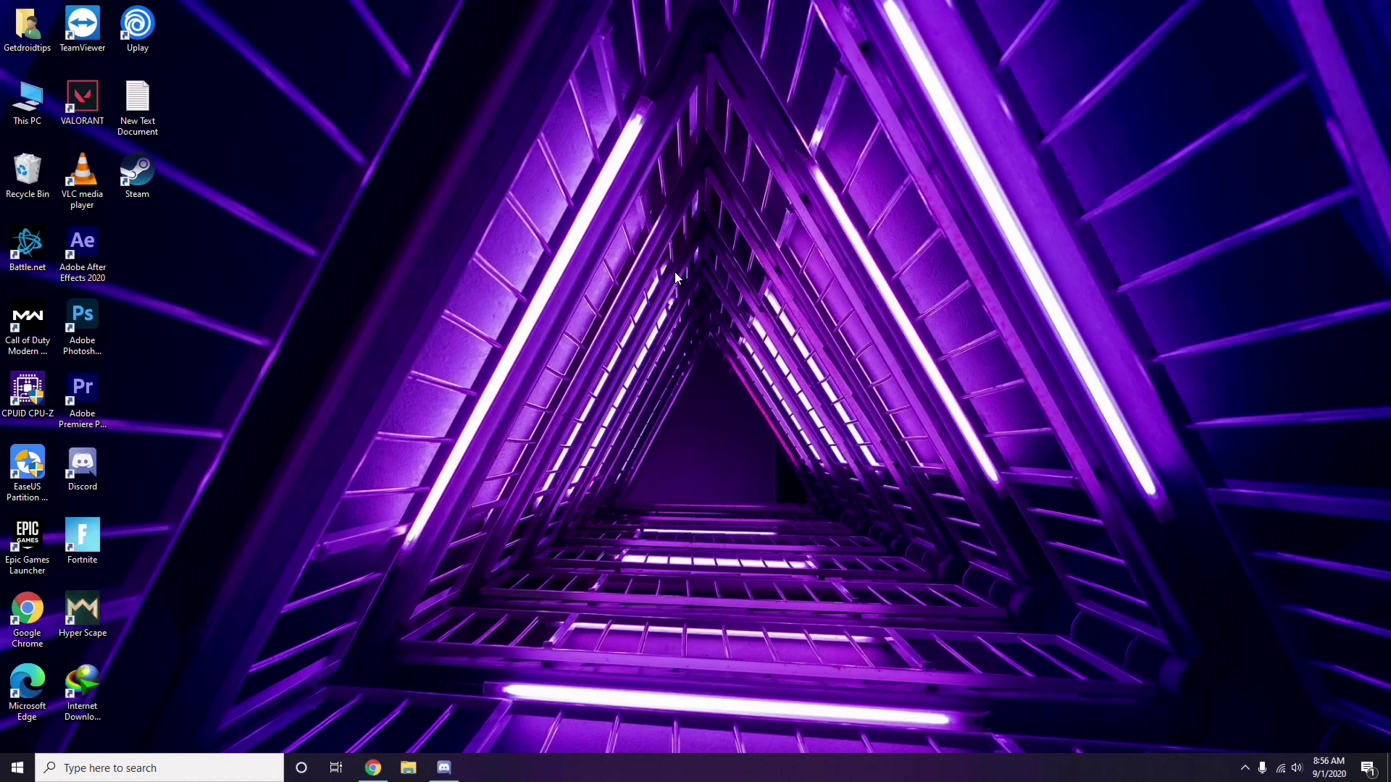
click(20, 772)
click(626, 537)
right_click(383, 333)
click(424, 396)
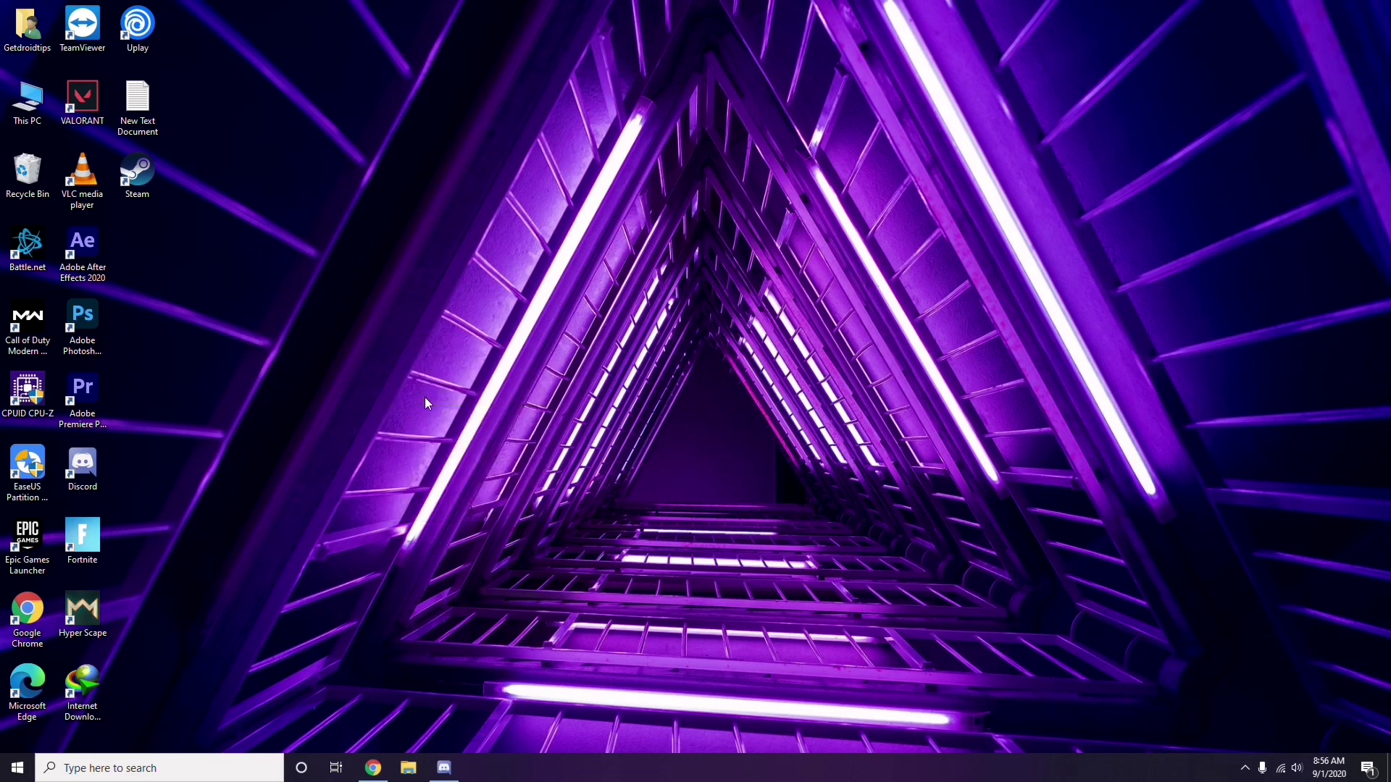